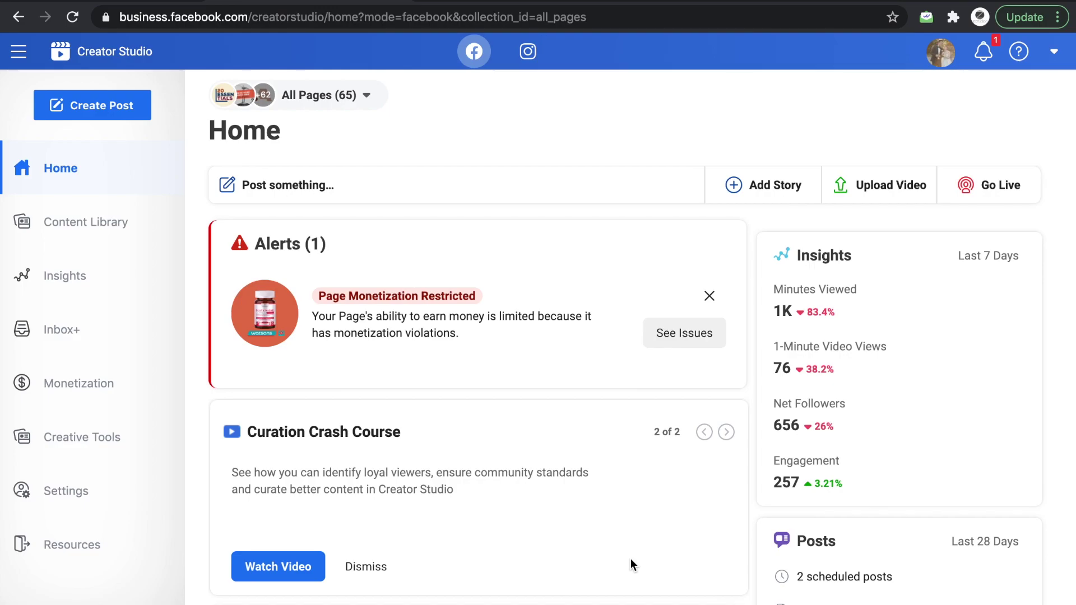
Step: Switch Creator Studio to Instagram to show the Content Library posts for all 8 profiles
{"action": "left_click", "coordinate": [526, 49]}
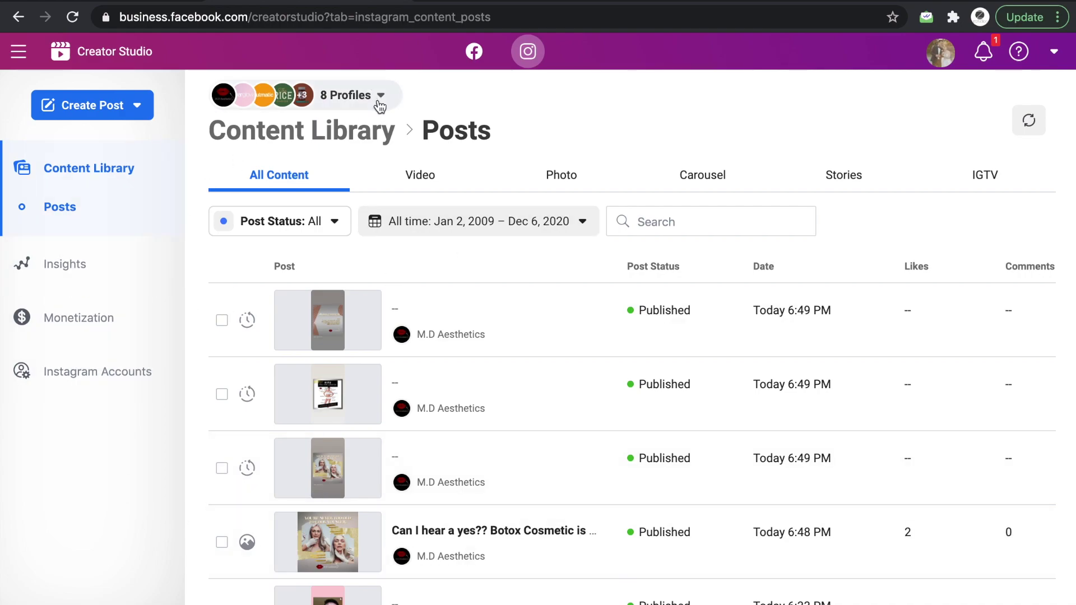
Step: Toggle to Facebook and back to Instagram, then start a new Instagram Feed post
{"action": "left_click", "coordinate": [474, 52]}
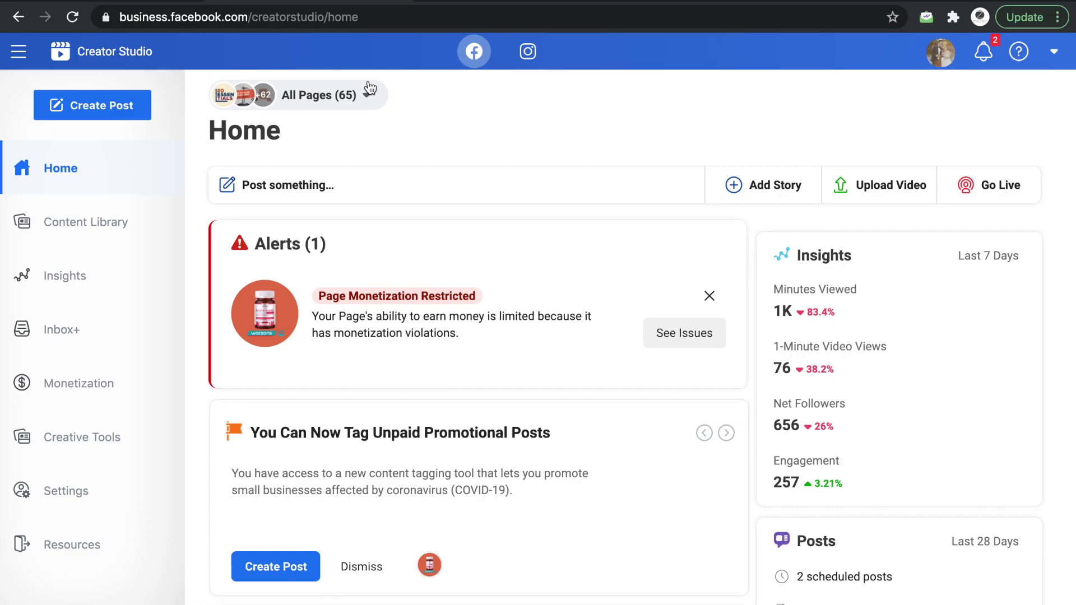
{"action": "left_click", "coordinate": [528, 51]}
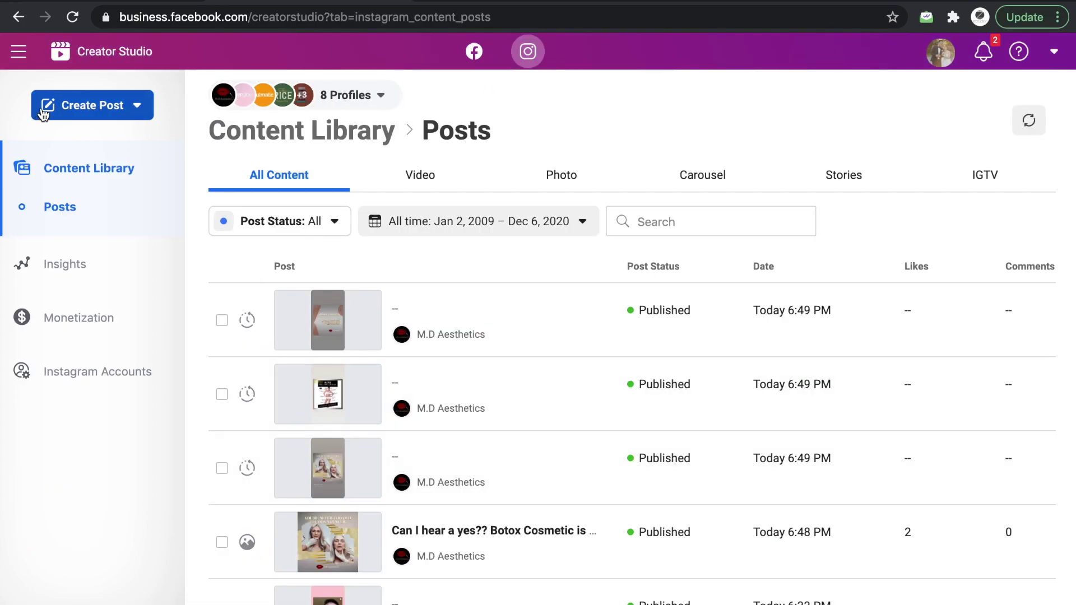
{"action": "left_click", "coordinate": [118, 103]}
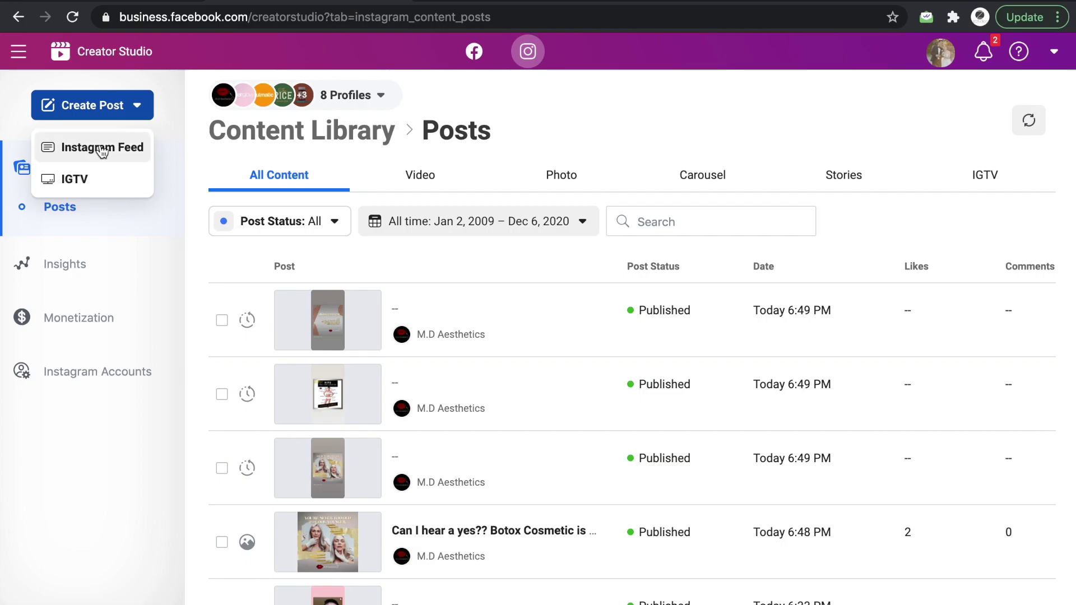
{"action": "left_click", "coordinate": [101, 149]}
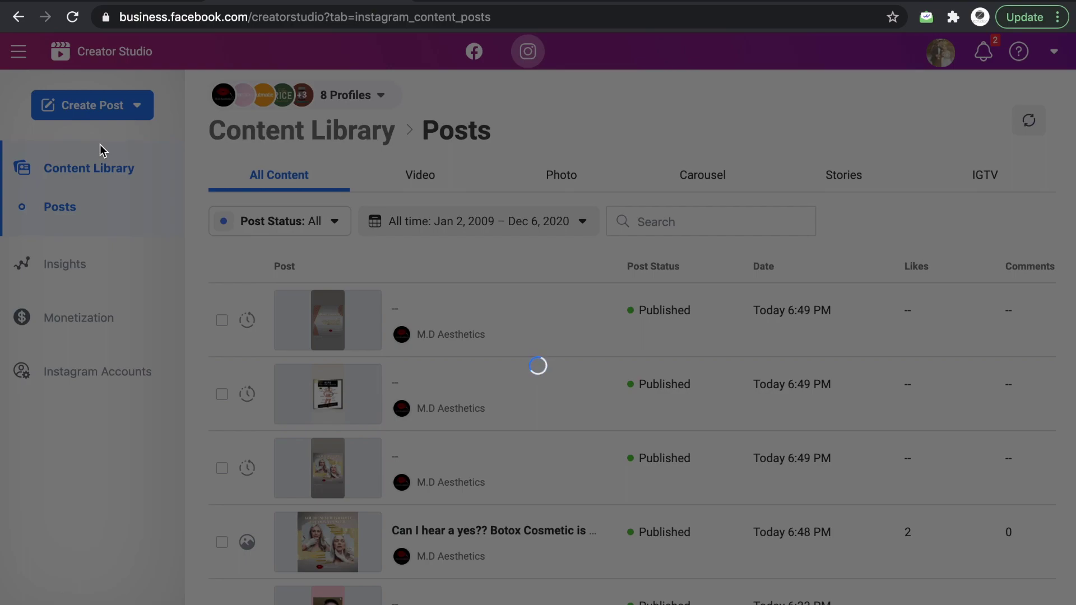
Step: Select the zstudios.ph account as the posting account
{"action": "scroll", "coordinate": [775, 506], "scroll_direction": "down", "scroll_amount": 3}
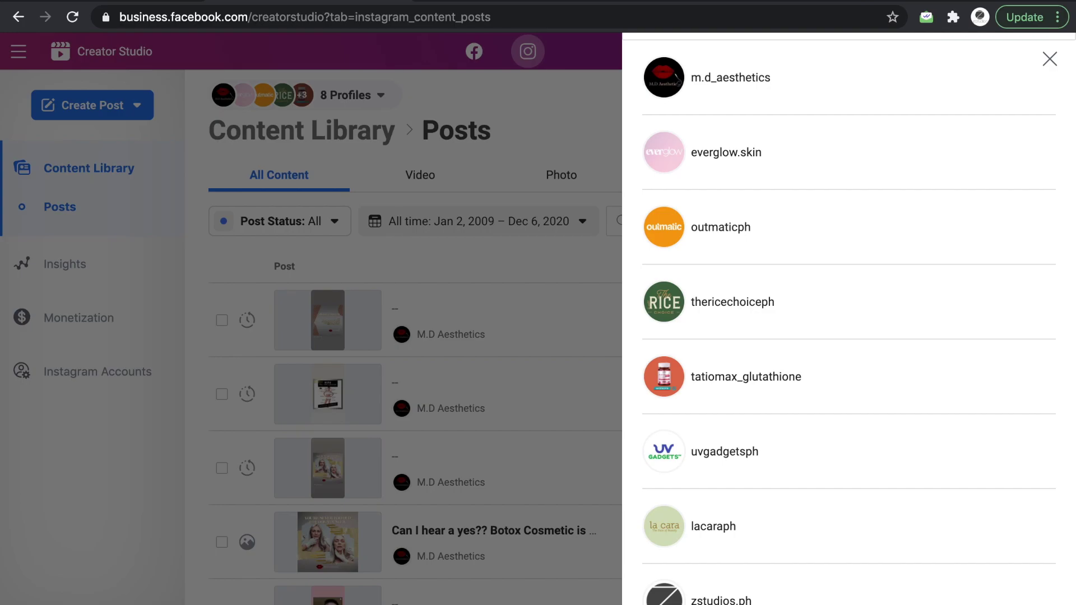
{"action": "key", "text": "Tab"}
{"action": "key", "text": "Return"}
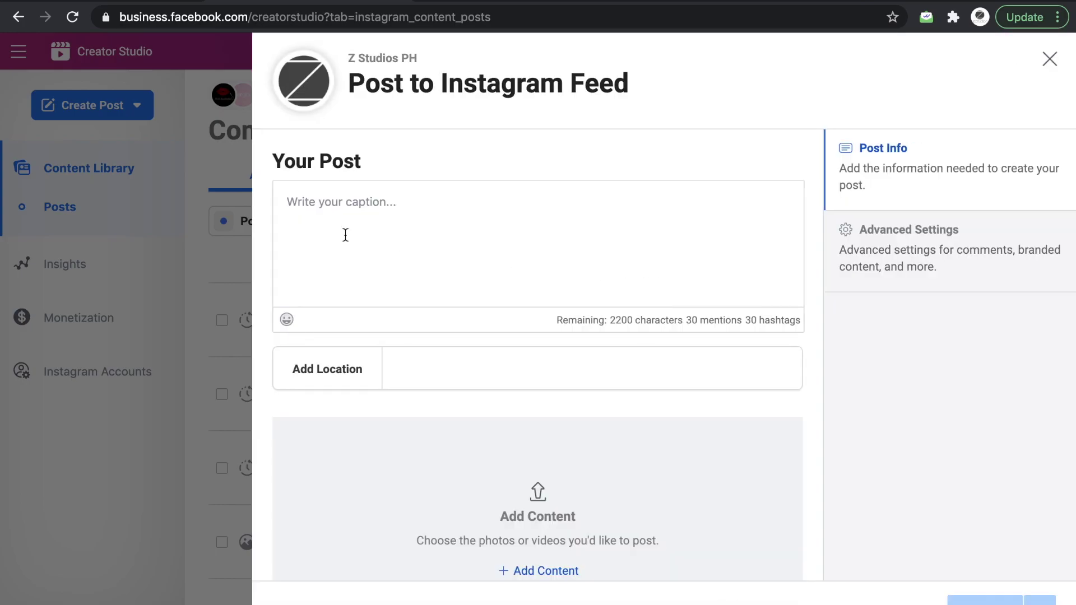
{"action": "left_click", "coordinate": [341, 227]}
Step: Attach Yankee Candle Holiday Gifting Series.png to the post via file upload
{"action": "scroll", "coordinate": [693, 448], "scroll_direction": "down", "scroll_amount": 1}
{"action": "scroll", "coordinate": [691, 449], "scroll_direction": "down", "scroll_amount": 3}
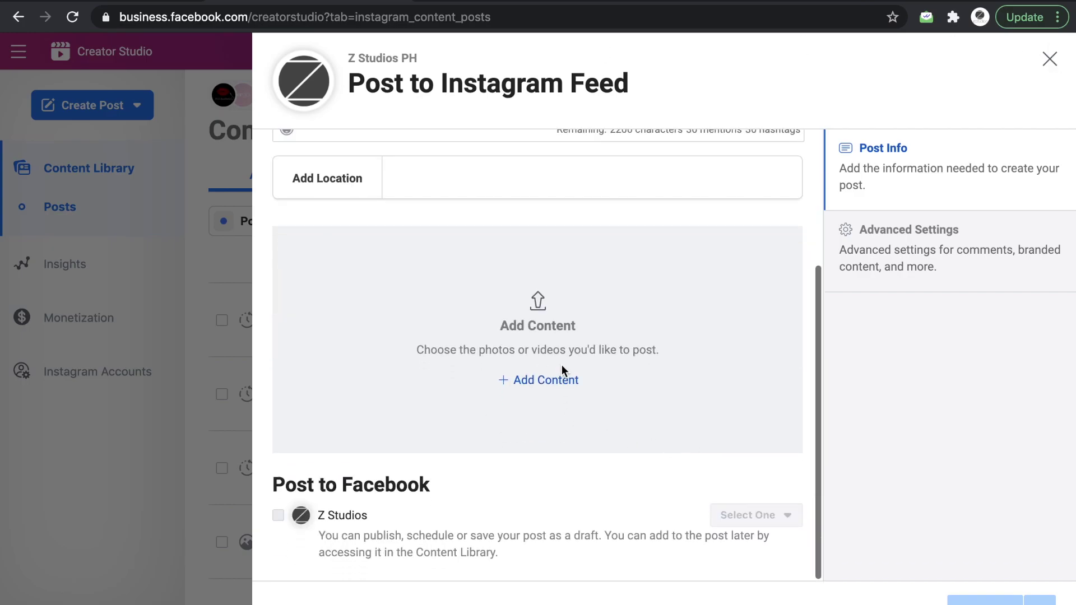
{"action": "left_click", "coordinate": [558, 384]}
{"action": "left_click", "coordinate": [539, 428]}
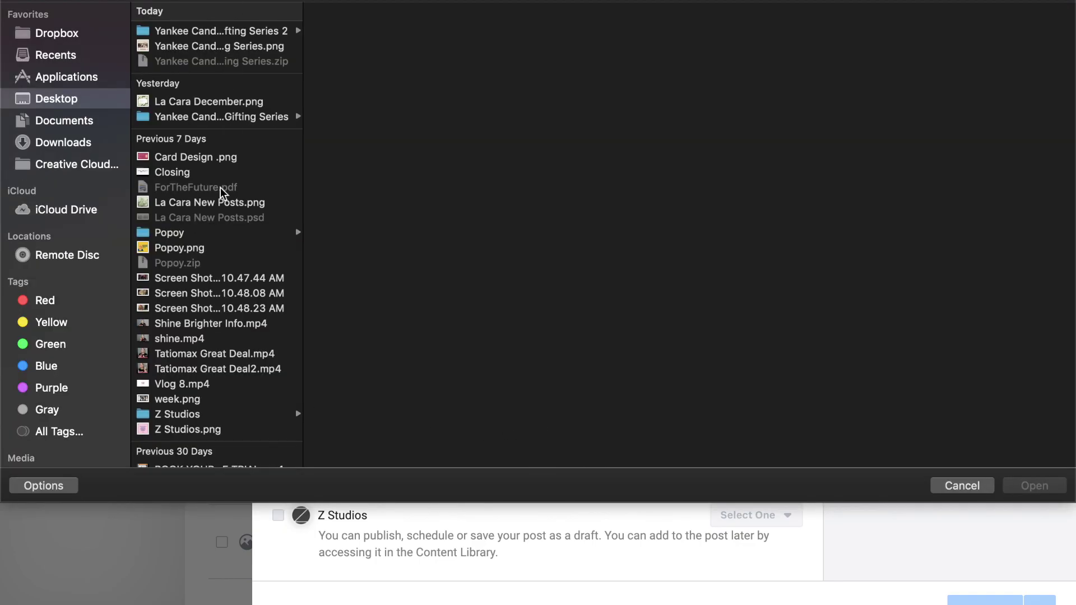
{"action": "left_click", "coordinate": [232, 48]}
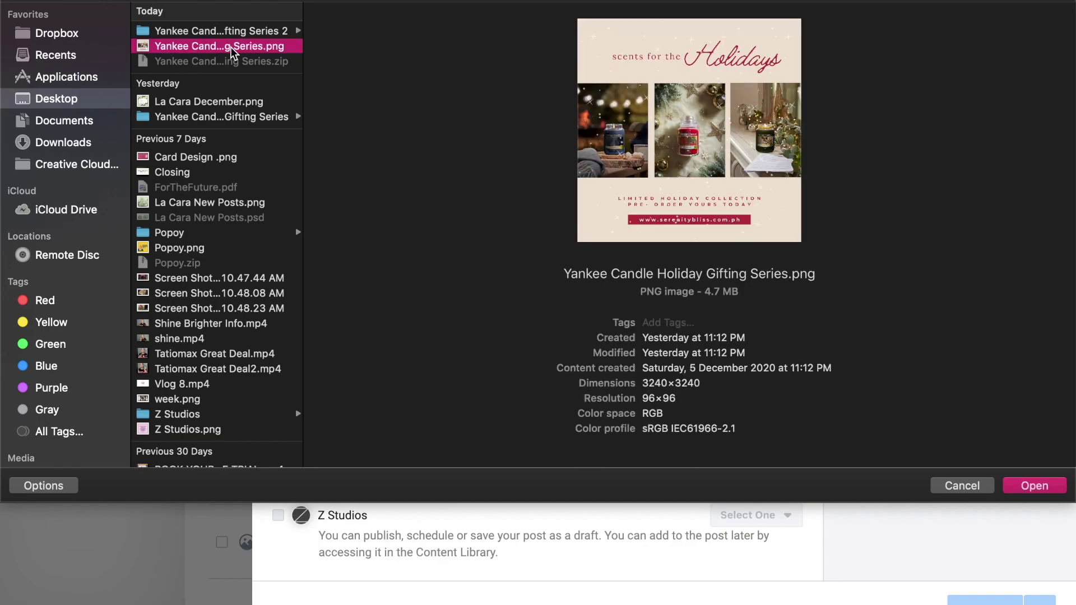
{"action": "key", "text": "Return"}
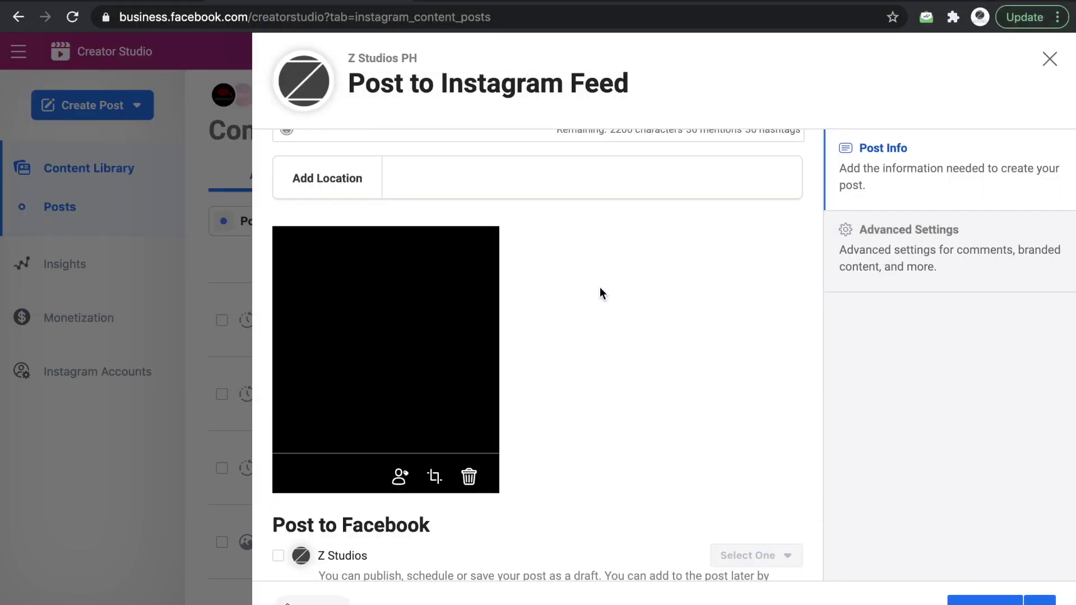
Step: Type the caption about clients' #ScentsfortheHolidays collection available via serenitybliss.com.ph
{"action": "scroll", "coordinate": [600, 287], "scroll_direction": "up", "scroll_amount": 3}
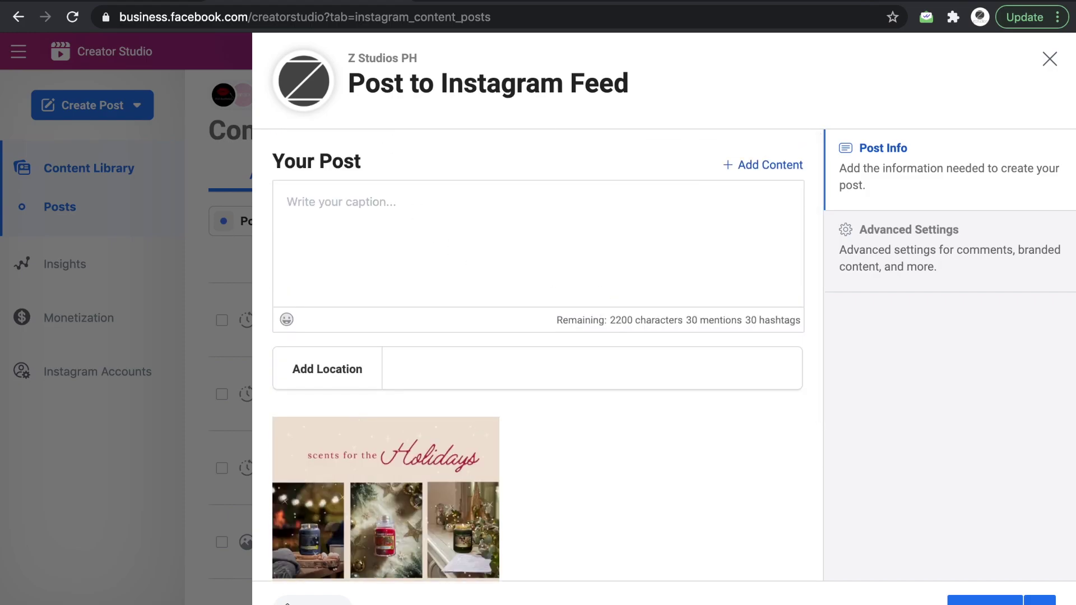
{"action": "type", "text": "Showcasing one "}
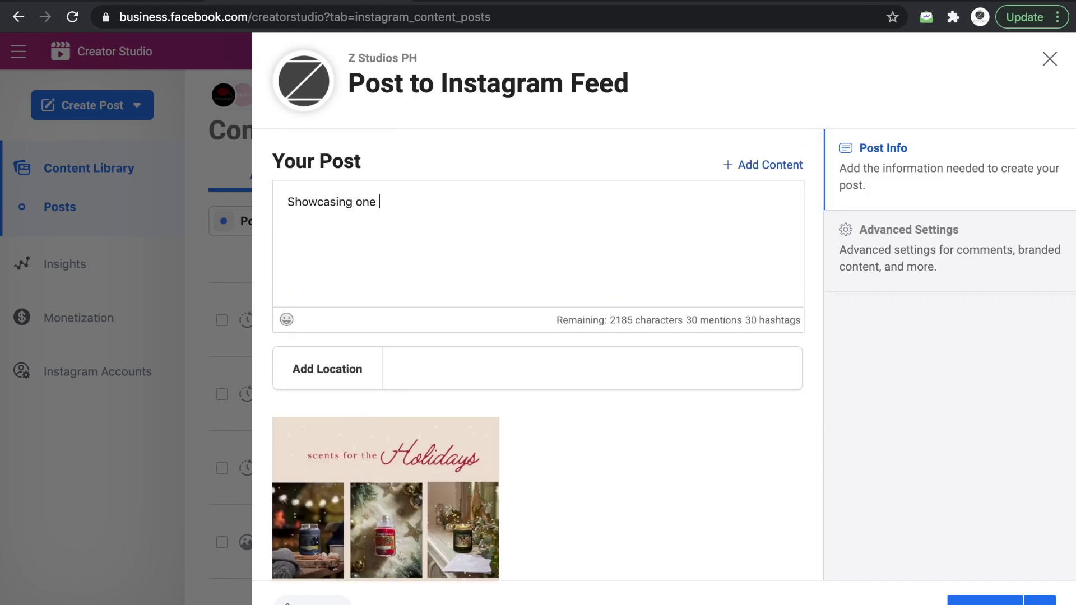
{"action": "type", "text": "of our clients and thie"}
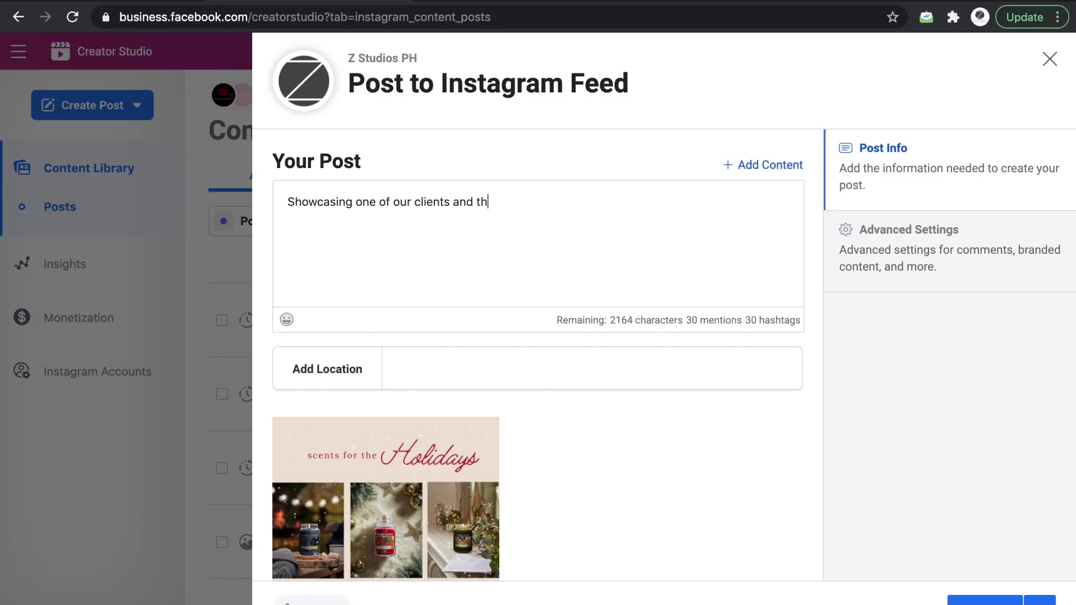
{"action": "key", "text": "BackSpace"}
{"action": "key", "text": "BackSpace"}
{"action": "type", "text": "eir "}
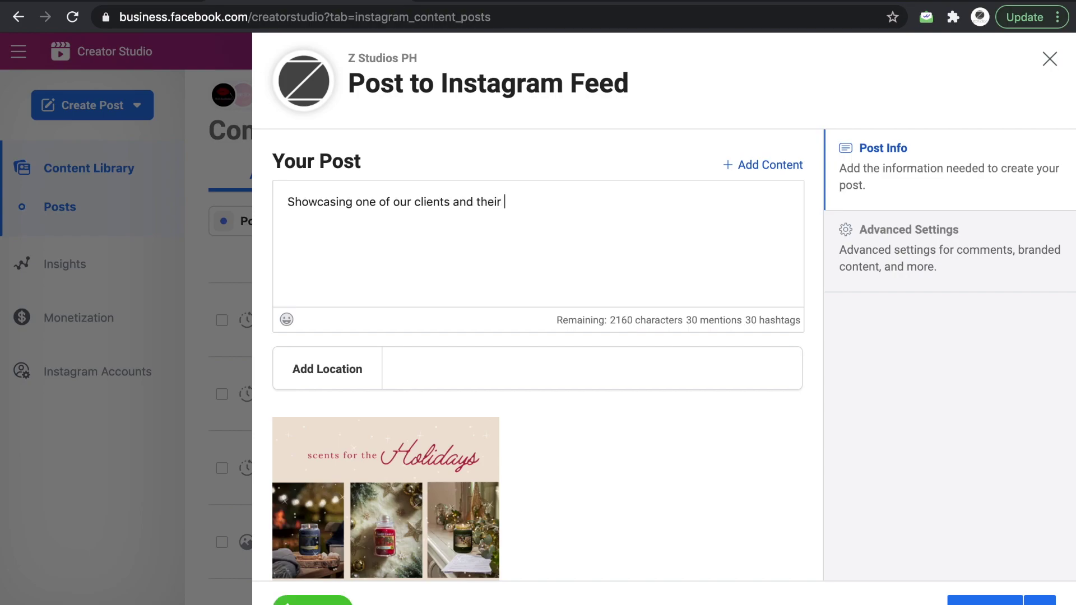
{"action": "type", "text": "#Scents"}
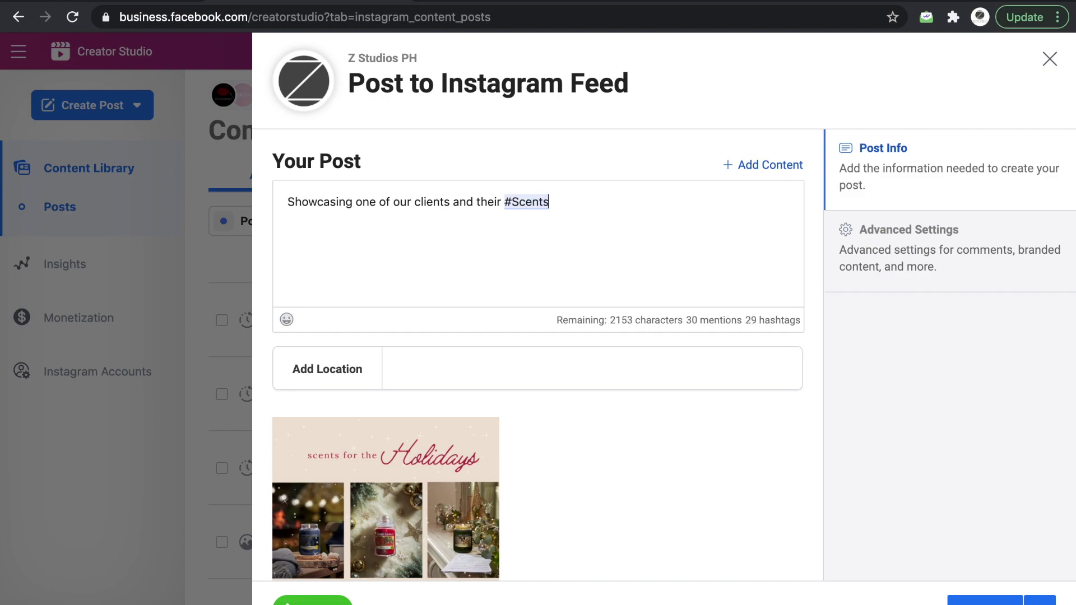
{"action": "type", "text": "fortheHolidays co"}
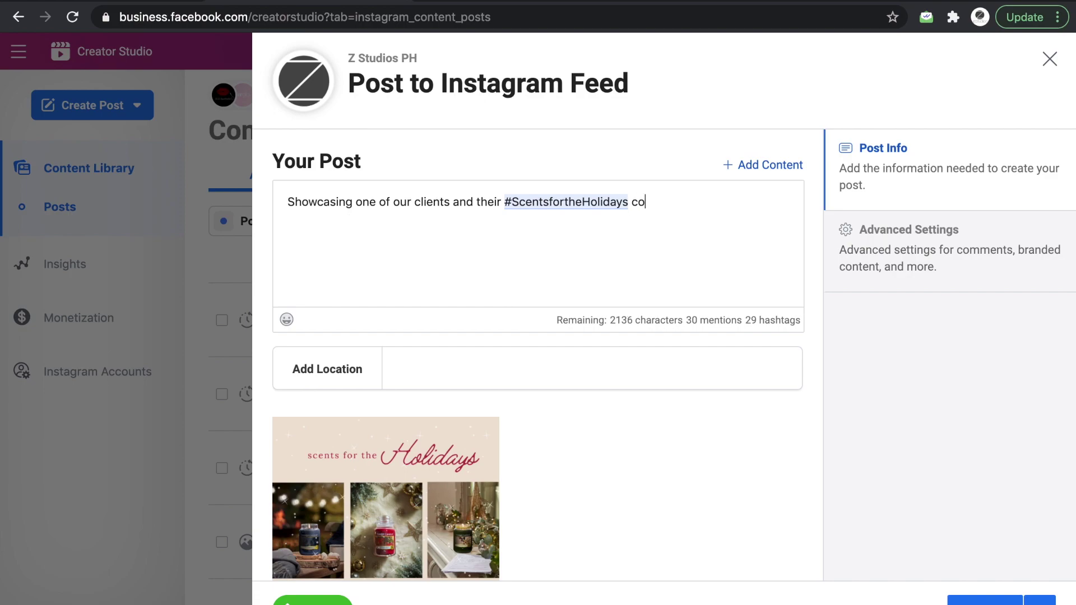
{"action": "type", "text": "llection available via s"}
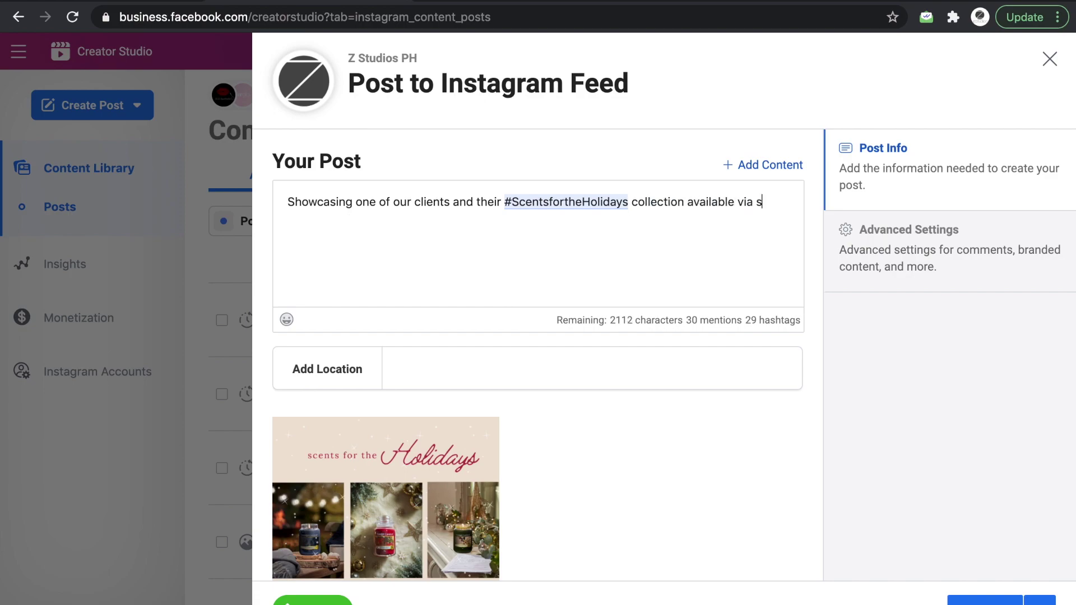
{"action": "type", "text": "erenitybliss.comph."}
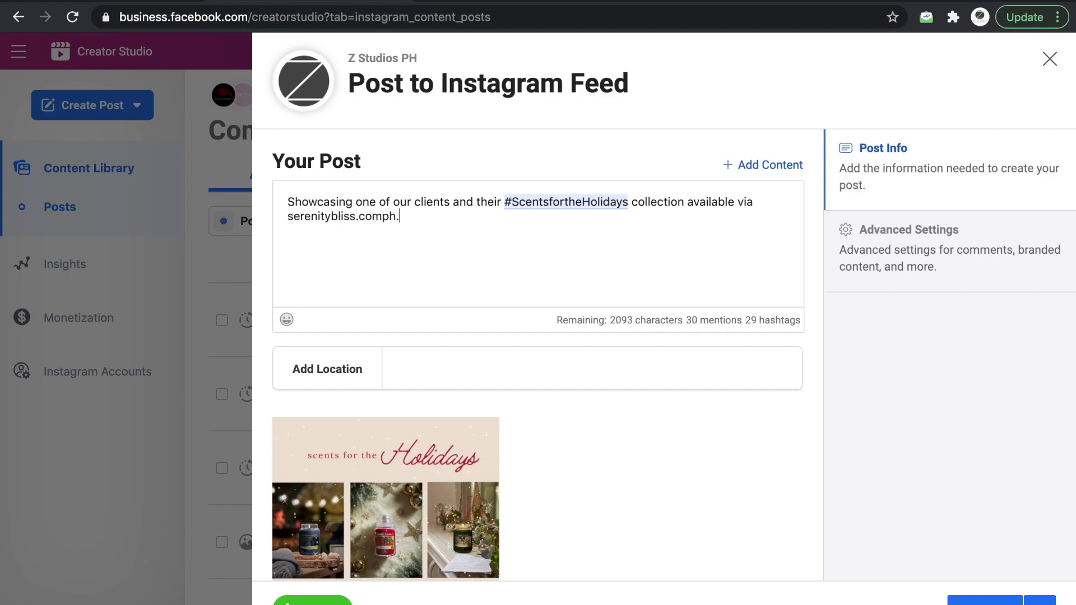
{"action": "key", "text": "BackSpace"}
{"action": "key", "text": "Left"}
{"action": "key", "text": "Left"}
{"action": "type", "text": "."}
{"action": "key", "text": "End"}
{"action": "key", "text": "ctrl+t"}
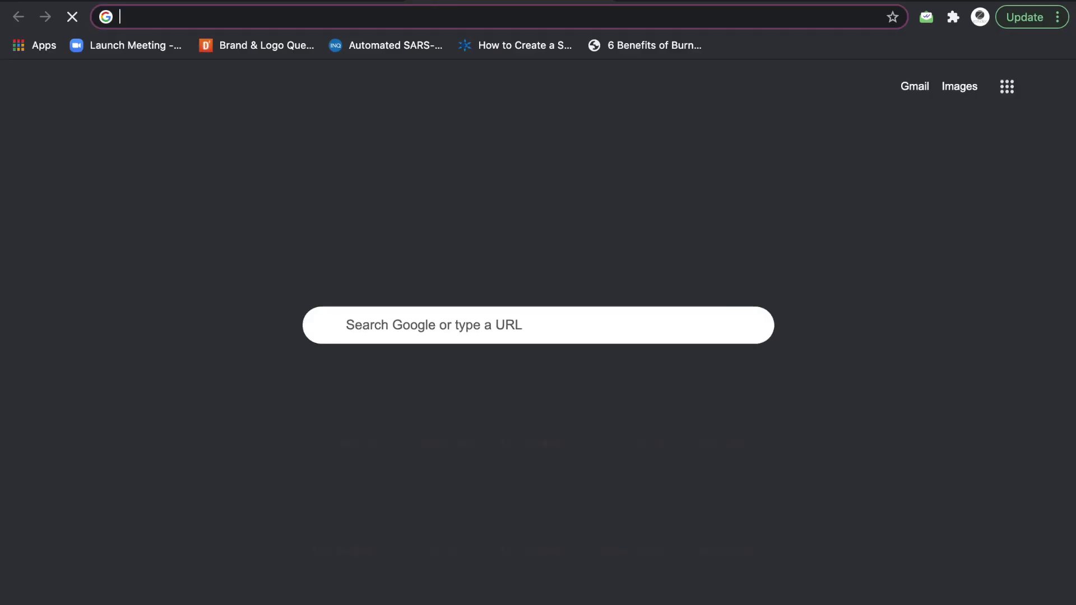
Step: Search Google for 'emoji christmas tree' and copy the 🎄 emoji from the Emojipedia result
{"action": "type", "text": "emoji"}
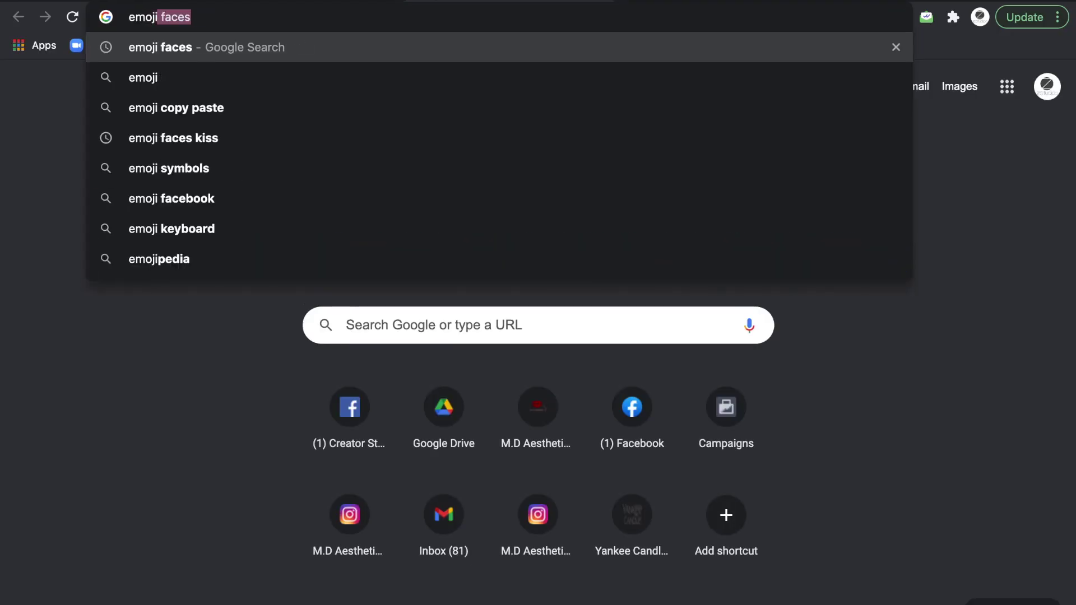
{"action": "type", "text": " christmas tree"}
{"action": "key", "text": "Return"}
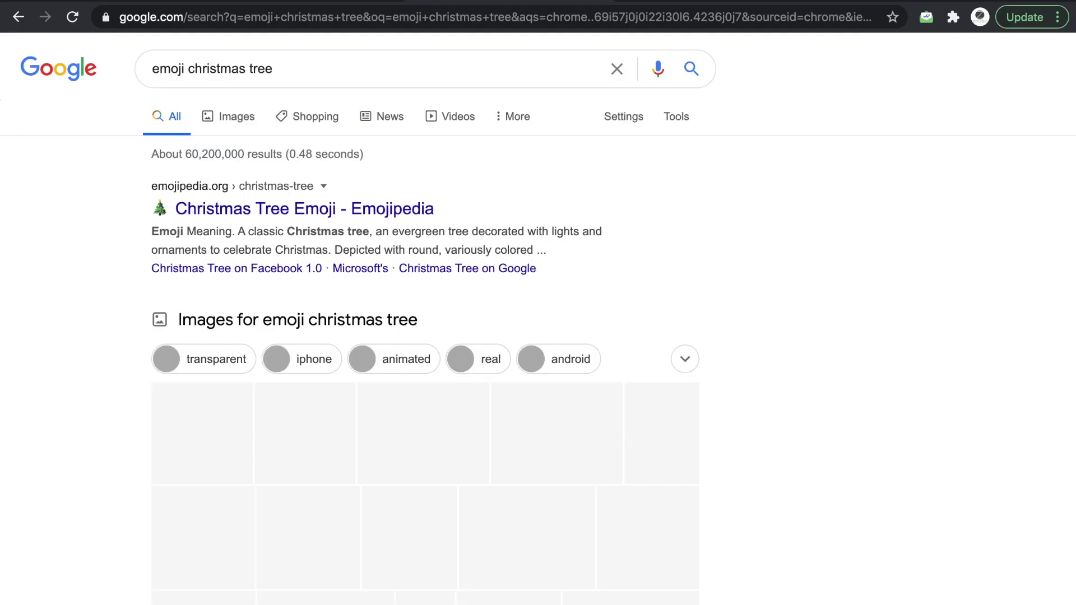
{"action": "left_click_drag", "start_coordinate": [148, 209], "coordinate": [169, 210]}
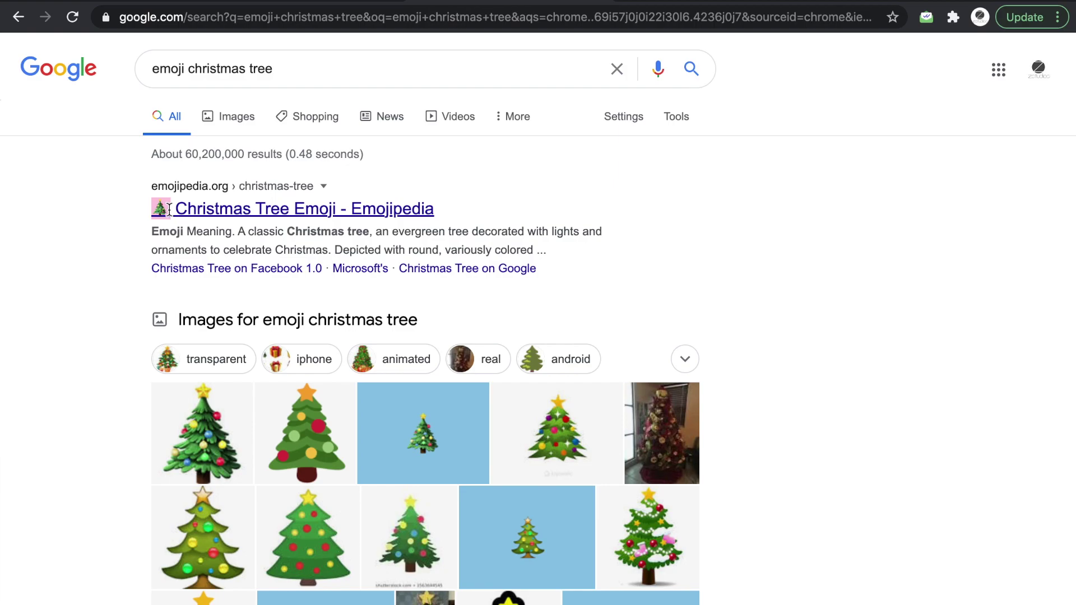
{"action": "key", "text": "ctrl+c"}
{"action": "left_click", "coordinate": [328, 2]}
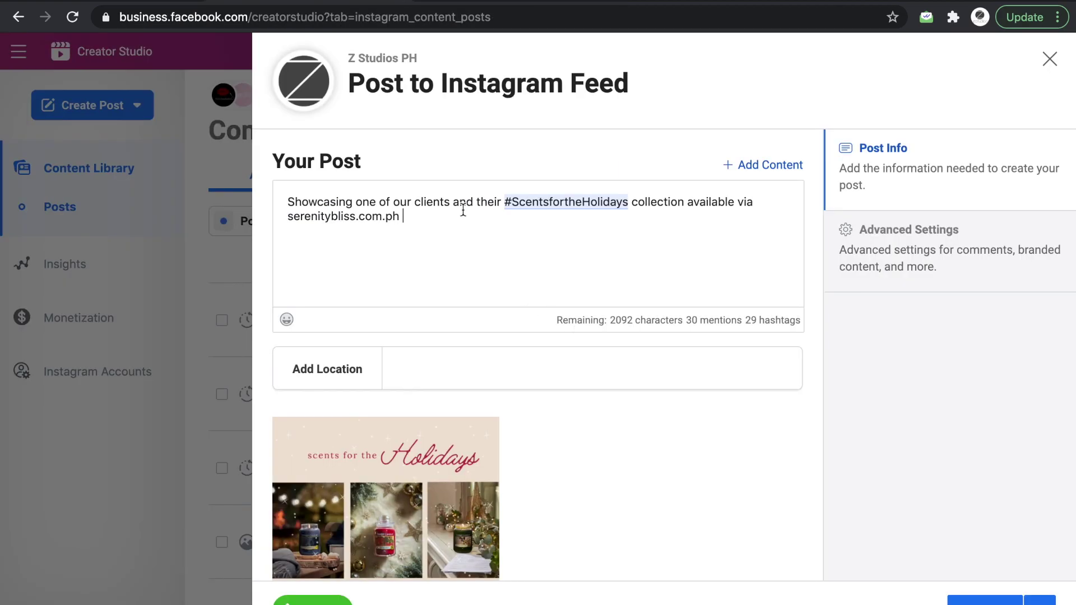
Step: Paste the 🎄 emoji after the website address and add #DigitalMarketingPH
{"action": "key", "text": "ctrl+v"}
{"action": "key", "text": "BackSpace"}
{"action": "type", "text": "#Digit"}
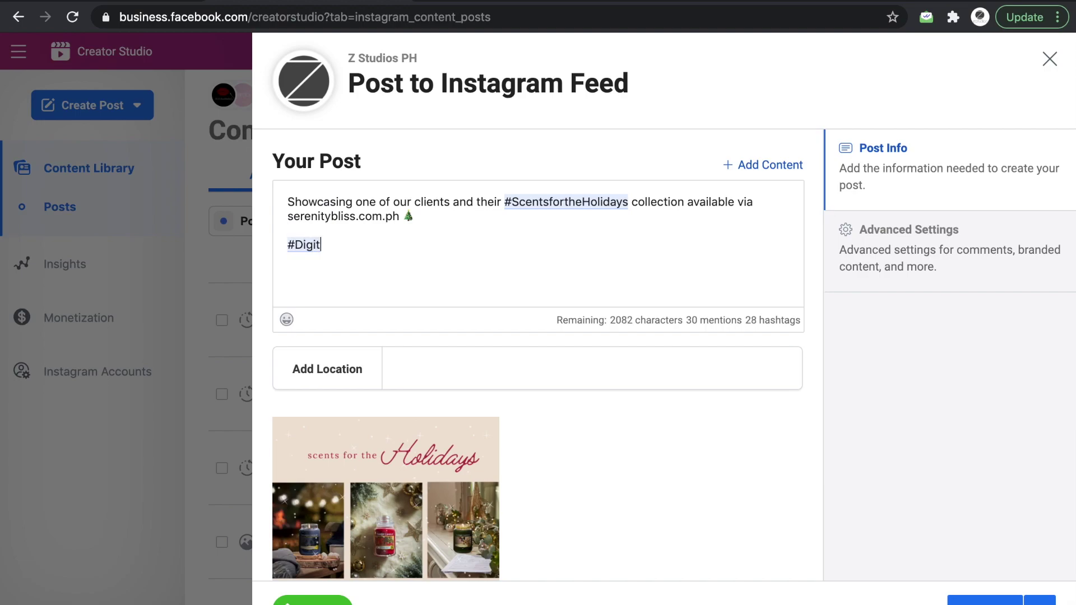
{"action": "type", "text": "alMarke"}
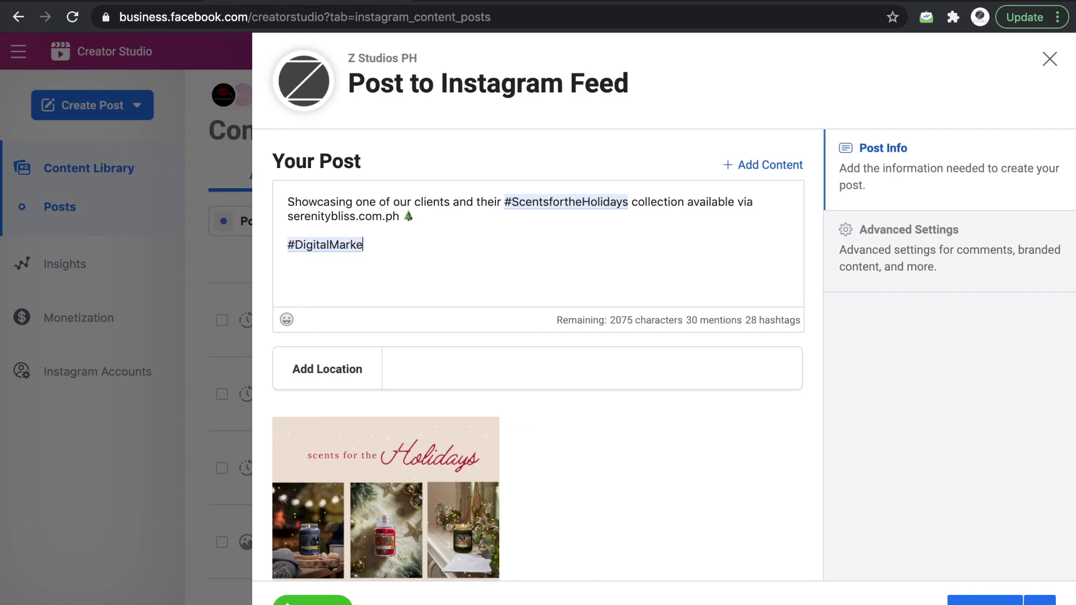
{"action": "type", "text": "tingPH"}
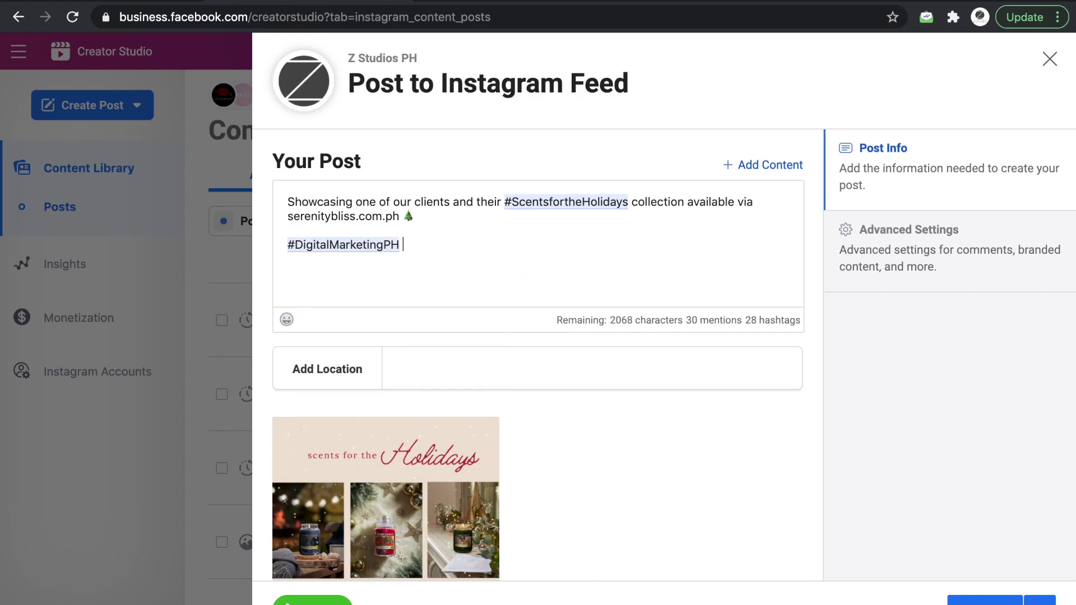
Step: Add #digitalmarketing on a new line, removing the stray # and leftover #Dig fragment
{"action": "key", "text": "Return"}
{"action": "type", "text": "#DigitalMarekt"}
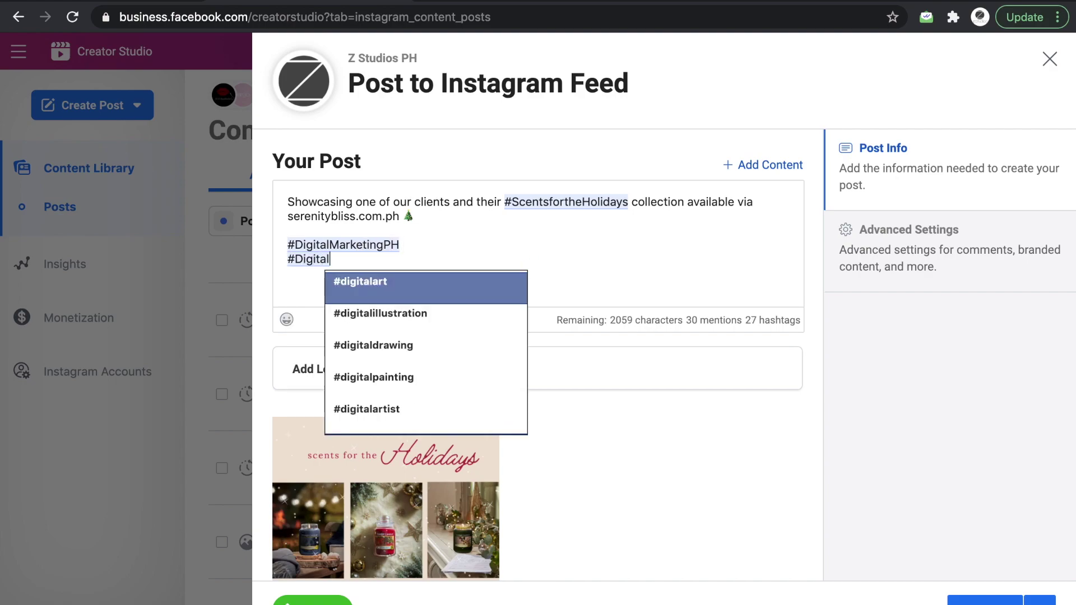
{"action": "key", "text": "BackSpace"}
{"action": "key", "text": "BackSpace"}
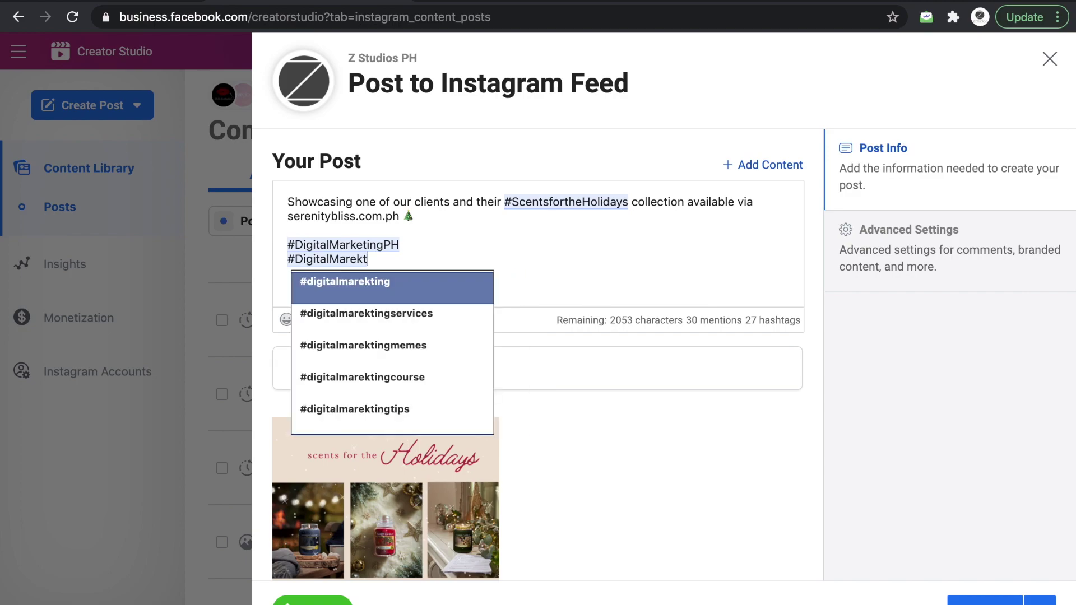
{"action": "key", "text": "BackSpace"}
{"action": "type", "text": "ke"}
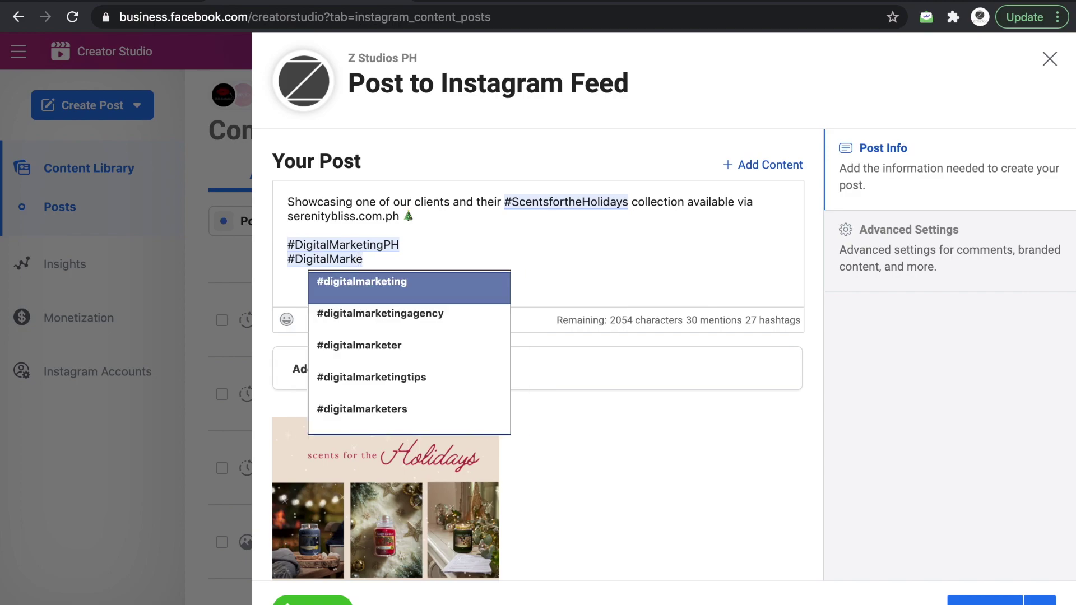
{"action": "type", "text": "ting"}
{"action": "key", "text": "Return"}
{"action": "type", "text": "#"}
{"action": "key", "text": "BackSpace"}
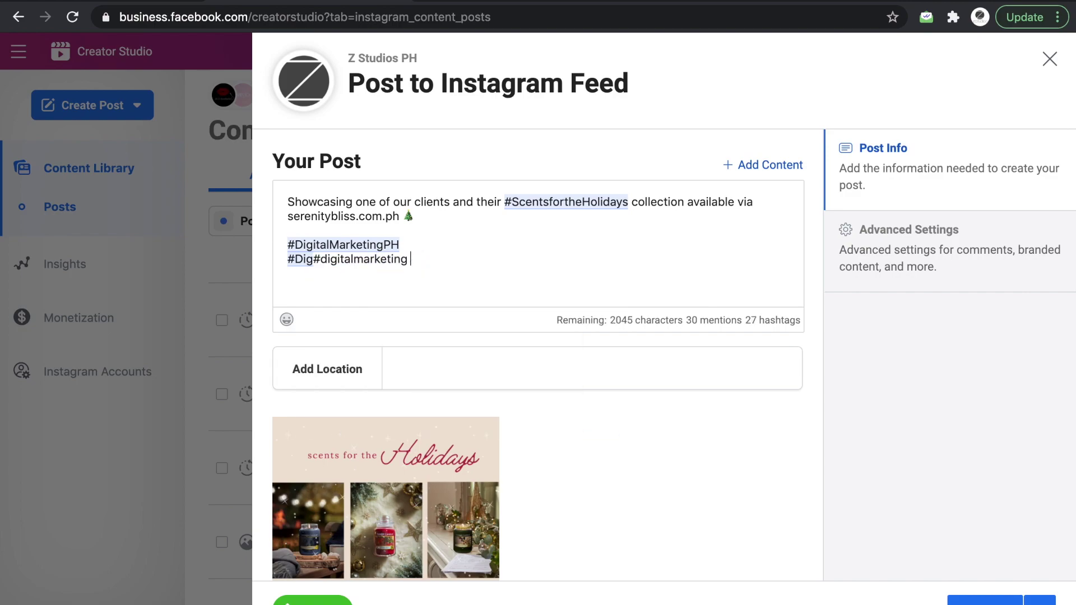
{"action": "left_click", "coordinate": [312, 258]}
{"action": "key", "text": "Escape"}
{"action": "key", "text": "BackSpace"}
{"action": "key", "text": "BackSpace"}
{"action": "key", "text": "BackSpace"}
{"action": "key", "text": "BackSpace"}
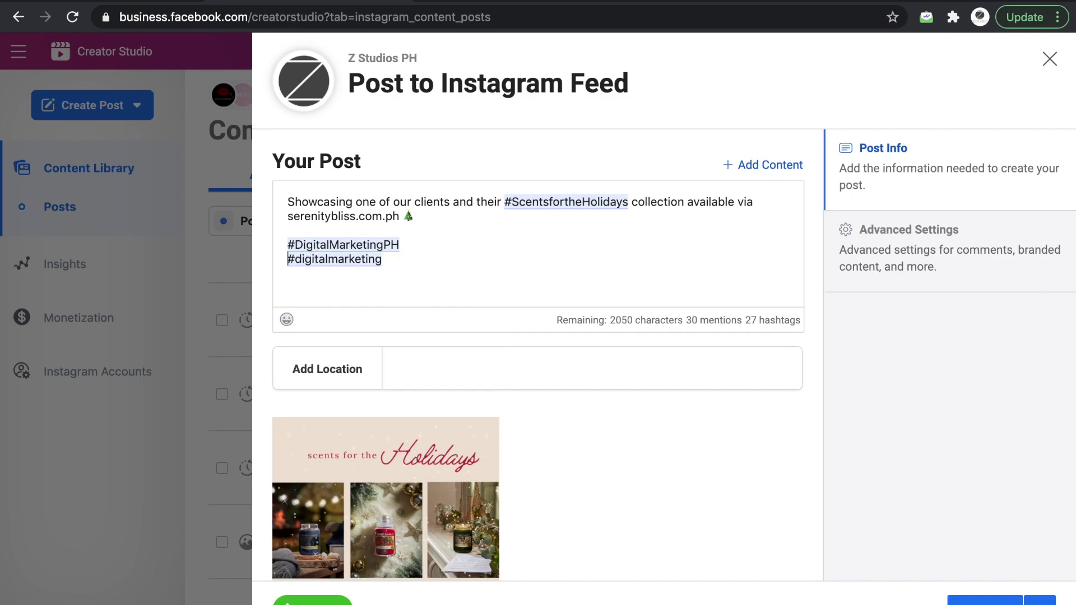
{"action": "left_click", "coordinate": [394, 265]}
Step: Add #socialmediamanagement and delete the stray #S fragment before it
{"action": "type", "text": "#SocialMediaM"}
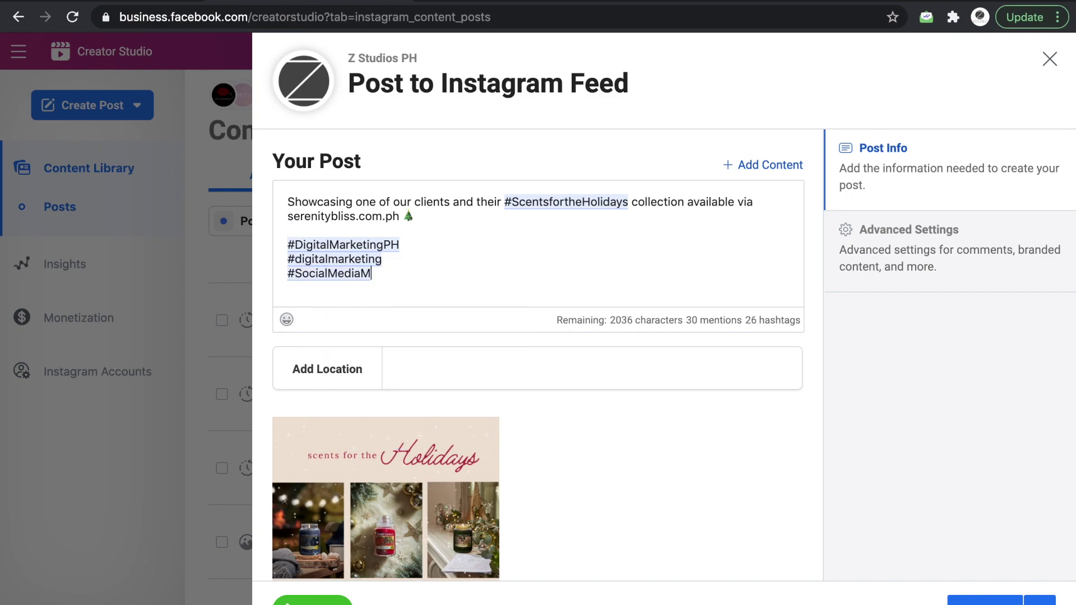
{"action": "type", "text": "anagement"}
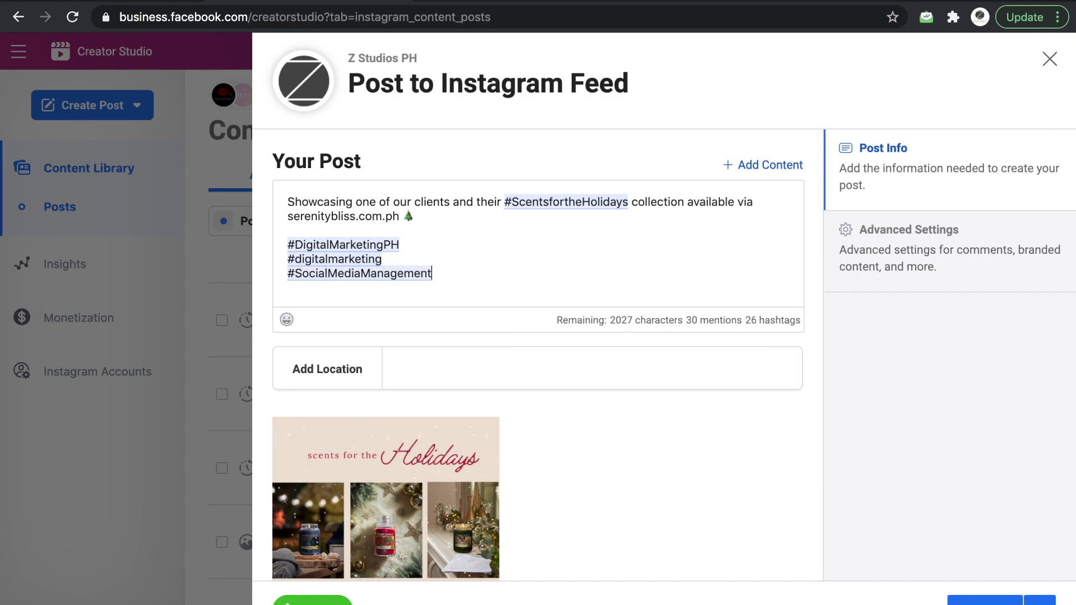
{"action": "key", "text": "Return"}
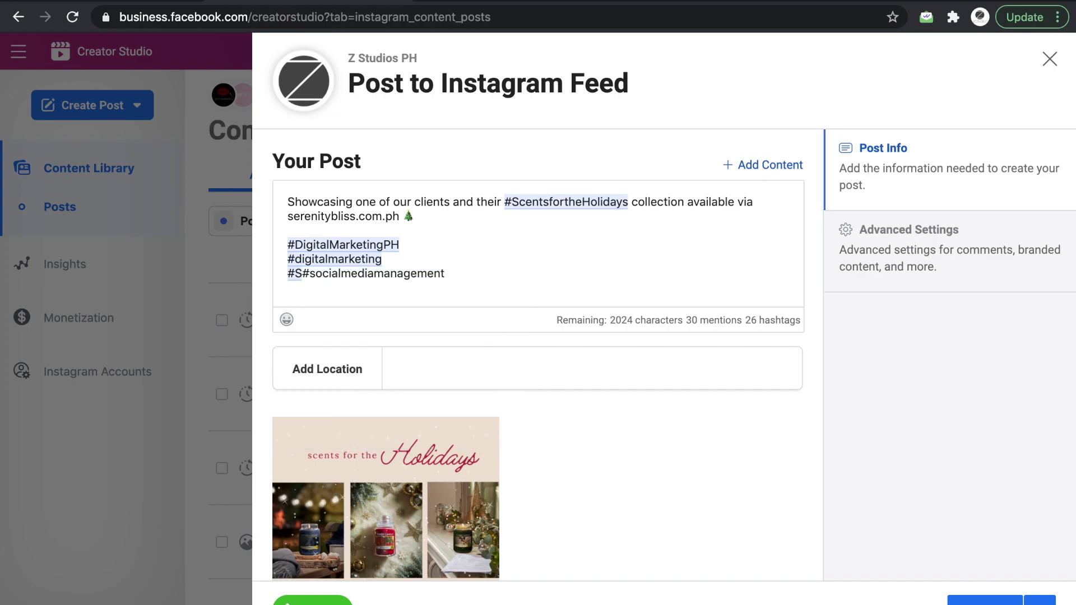
{"action": "left_click", "coordinate": [303, 273]}
{"action": "key", "text": "BackSpace"}
{"action": "key", "text": "BackSpace"}
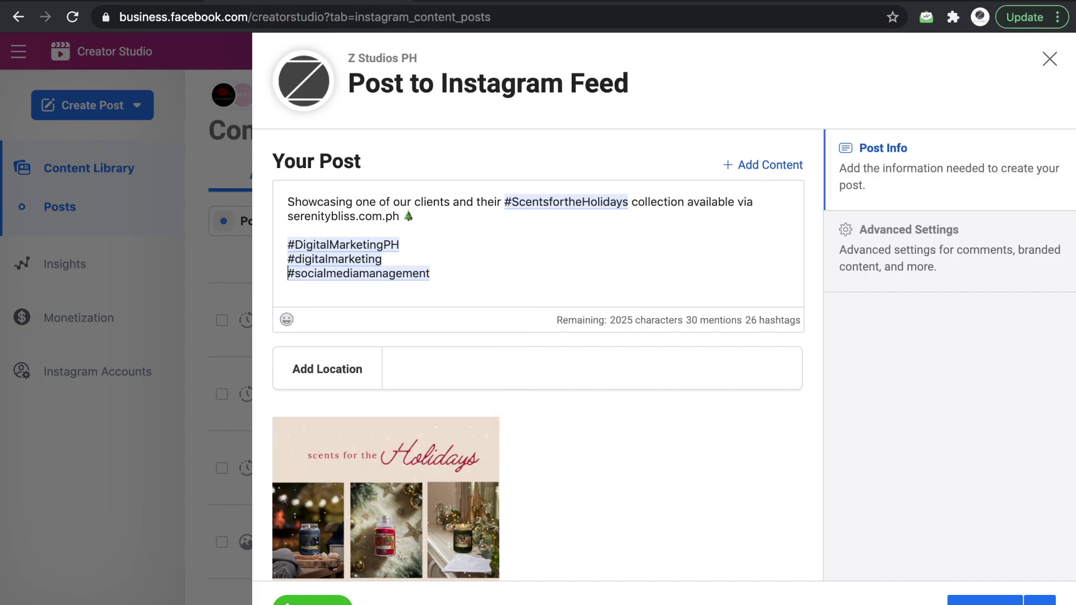
{"action": "left_click", "coordinate": [467, 268]}
Step: Add #socialmediamarketing and #socialmediamarketingph, each on its own line
{"action": "key", "text": "Return"}
{"action": "type", "text": "#Social "}
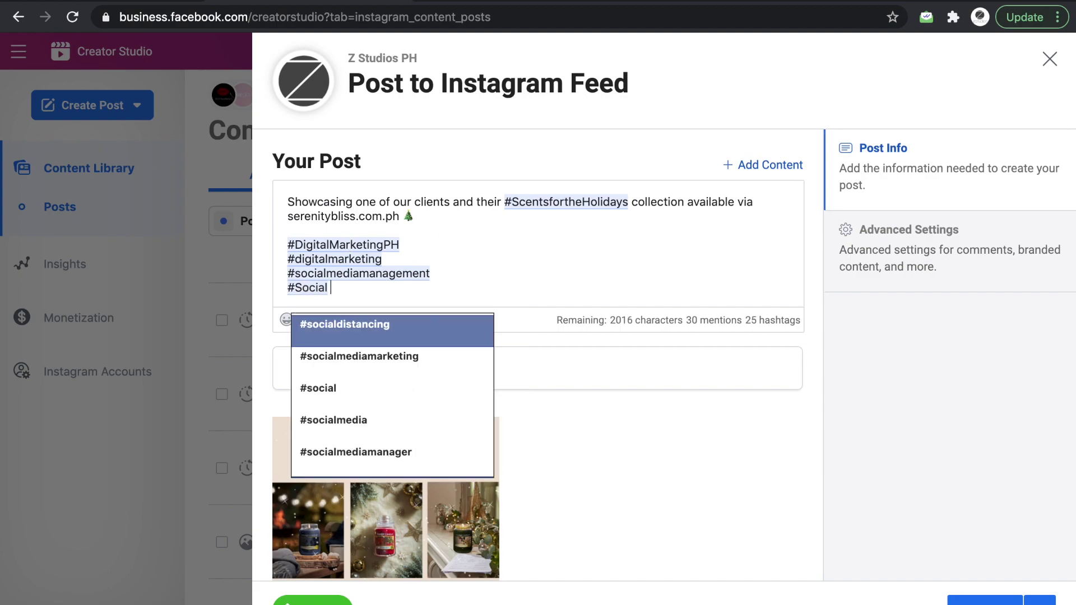
{"action": "type", "text": "media"}
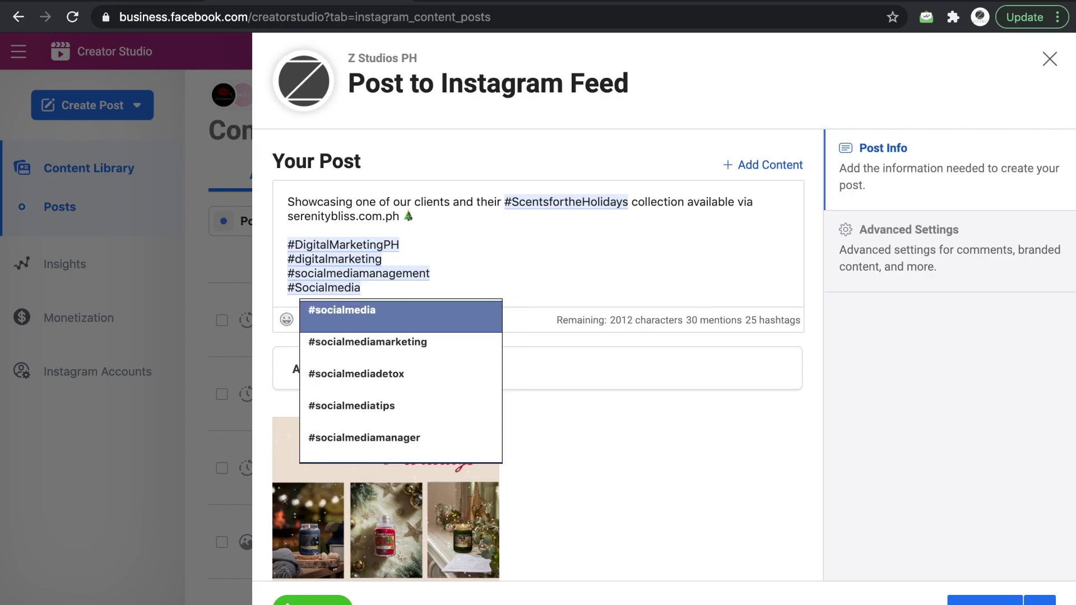
{"action": "left_click", "coordinate": [456, 345]}
{"action": "key", "text": "Return"}
{"action": "type", "text": "#Socialmed"}
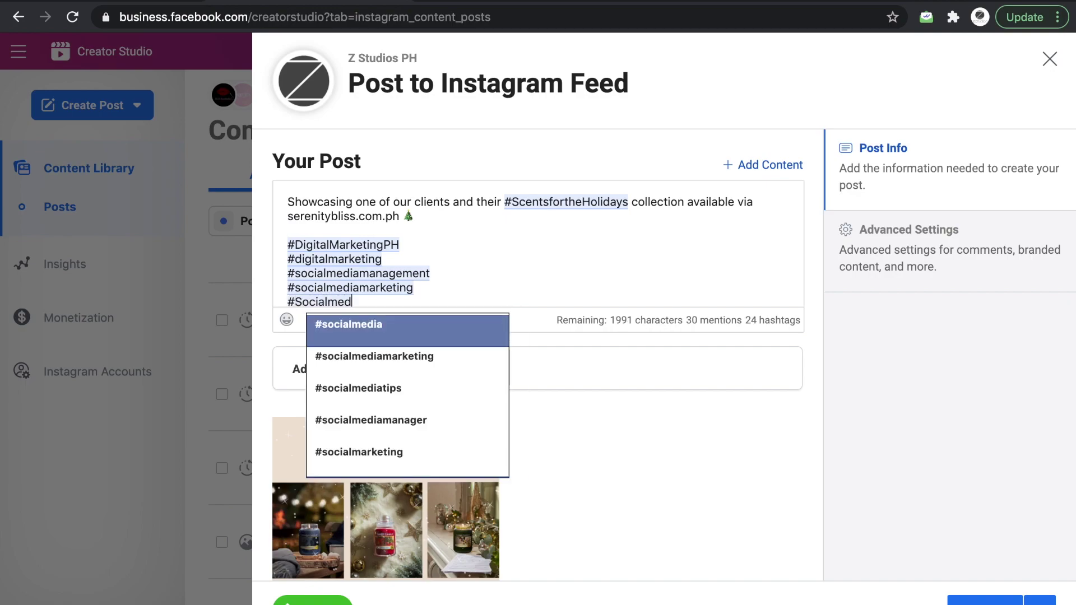
{"action": "type", "text": "iamarketing ing"}
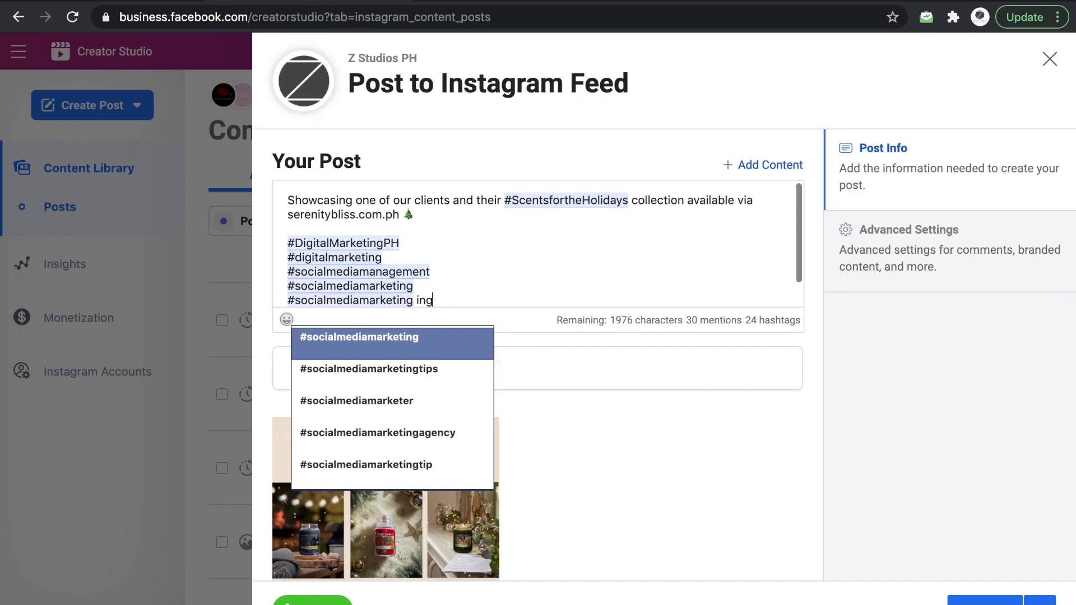
{"action": "key", "text": "Return"}
{"action": "type", "text": "ingph"}
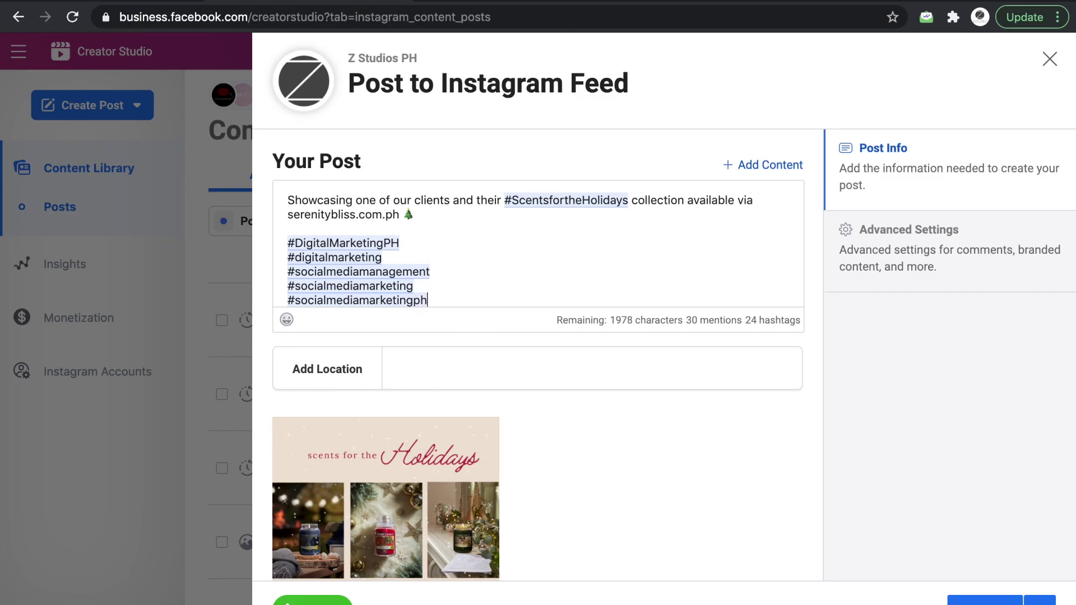
Step: Set the post location to Philippines, then show the advanced settings for comments and alt text
{"action": "key", "text": "Return"}
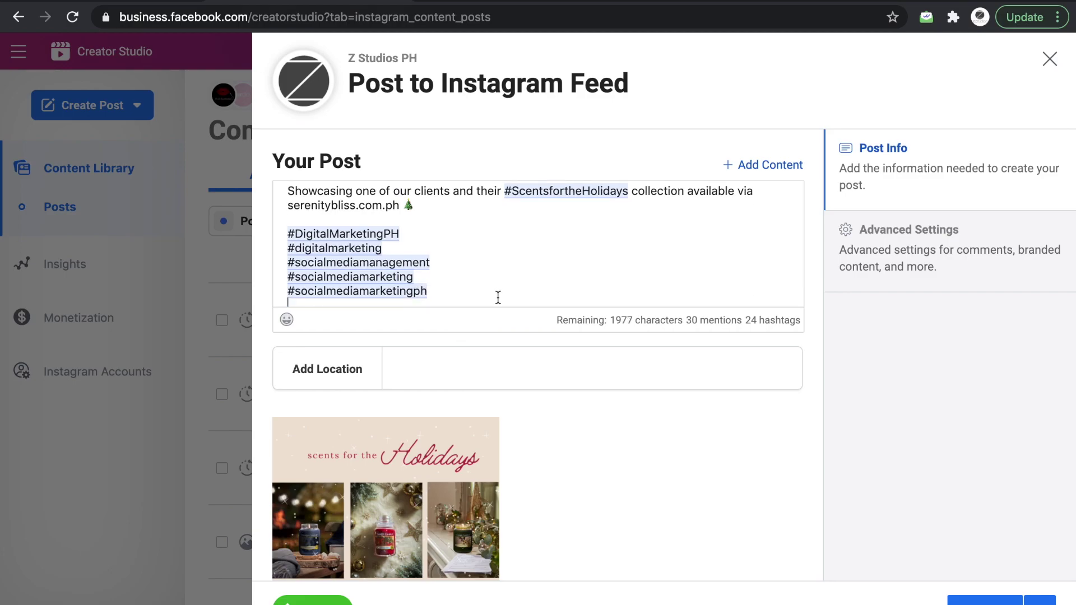
{"action": "scroll", "coordinate": [498, 297], "scroll_direction": "down", "scroll_amount": 2}
{"action": "scroll", "coordinate": [497, 297], "scroll_direction": "up", "scroll_amount": 2}
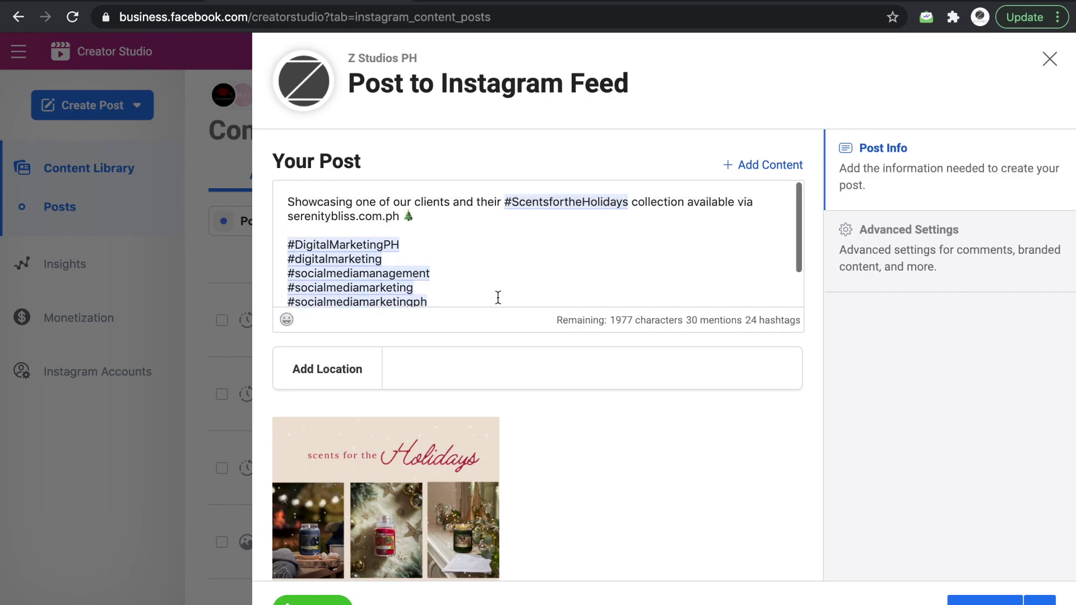
{"action": "scroll", "coordinate": [498, 297], "scroll_direction": "down", "scroll_amount": 2}
{"action": "left_click", "coordinate": [461, 367]}
{"action": "scroll", "coordinate": [460, 367], "scroll_direction": "down", "scroll_amount": 4}
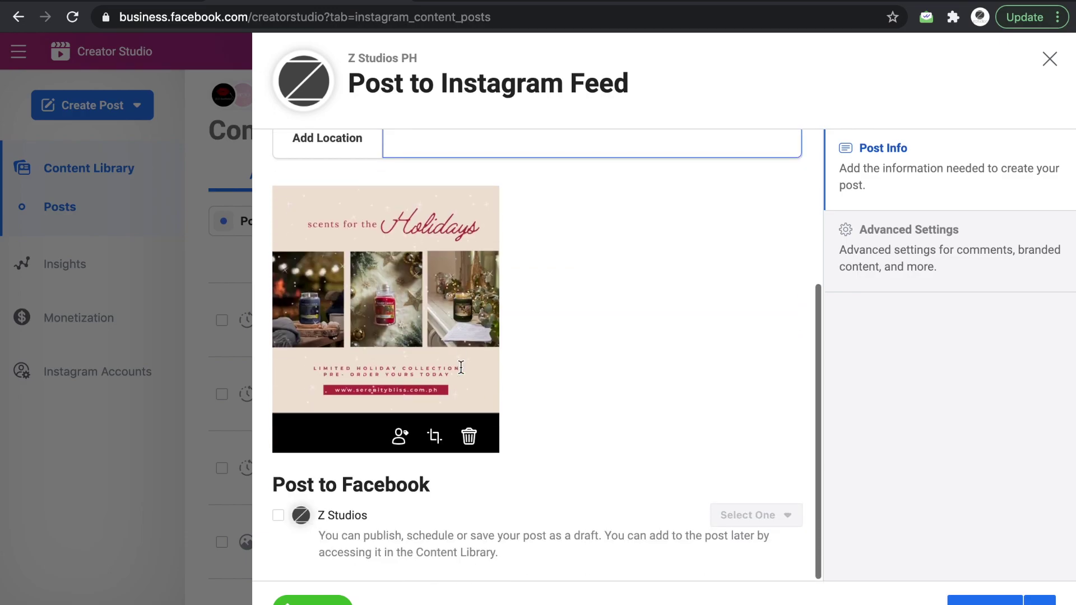
{"action": "scroll", "coordinate": [461, 366], "scroll_direction": "up", "scroll_amount": 3}
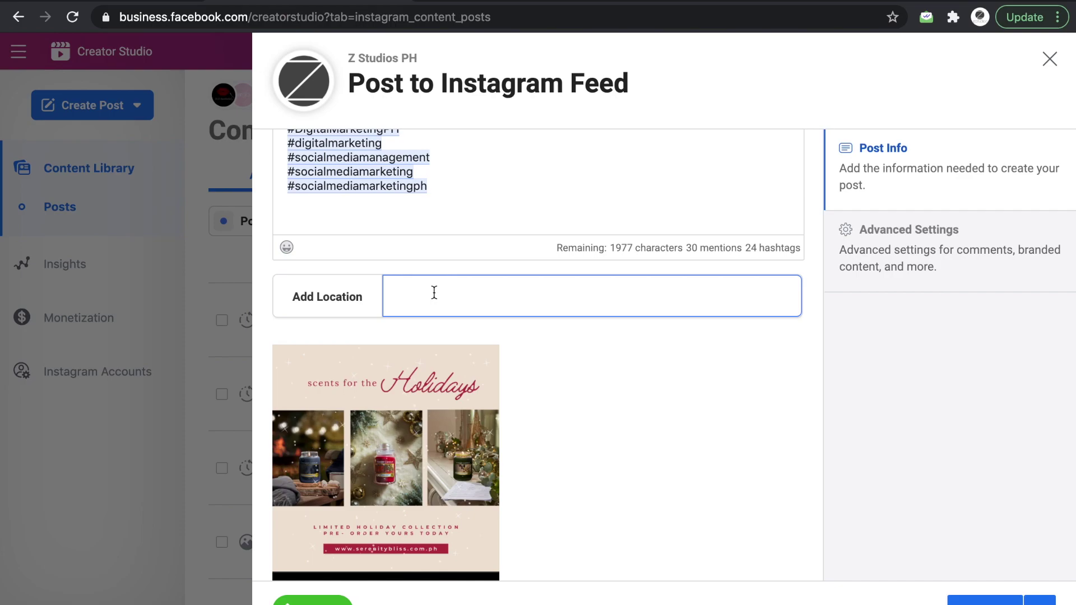
{"action": "type", "text": "Philippines"}
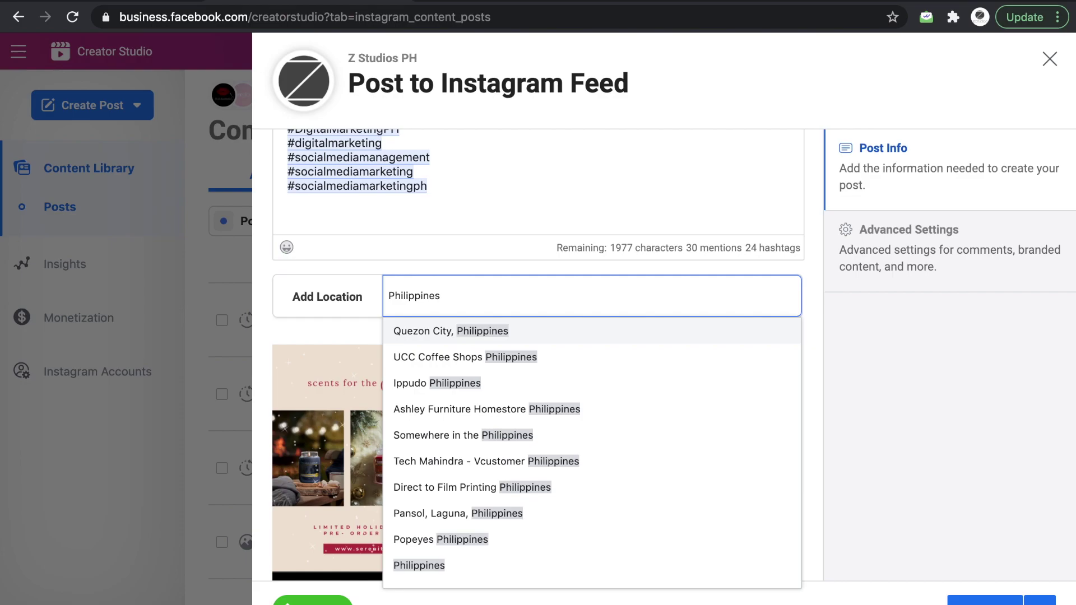
{"action": "left_click", "coordinate": [435, 564]}
{"action": "scroll", "coordinate": [634, 444], "scroll_direction": "up", "scroll_amount": 3}
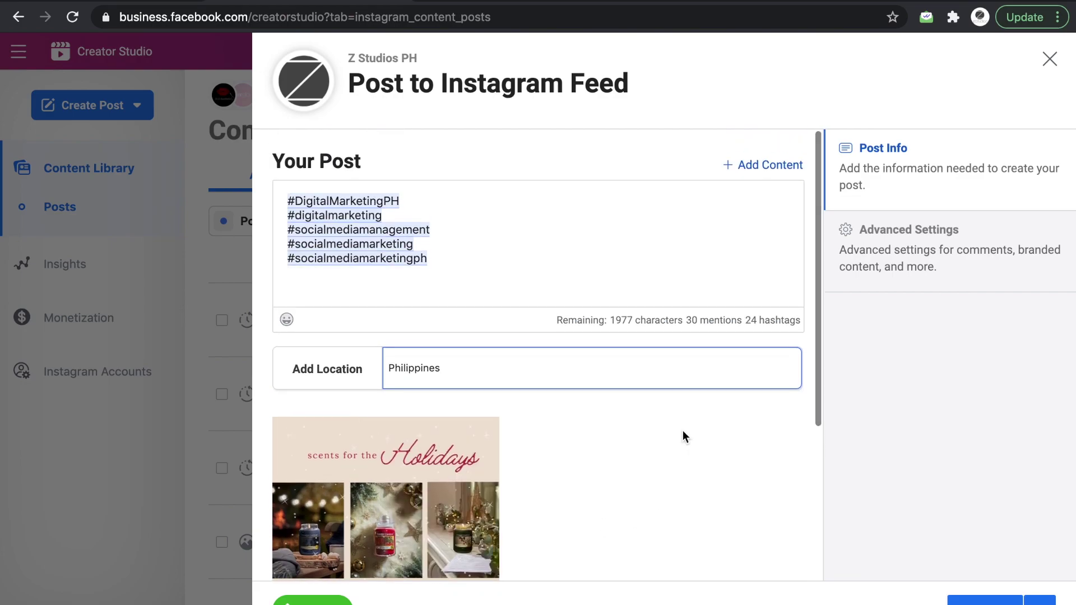
{"action": "left_click", "coordinate": [926, 233]}
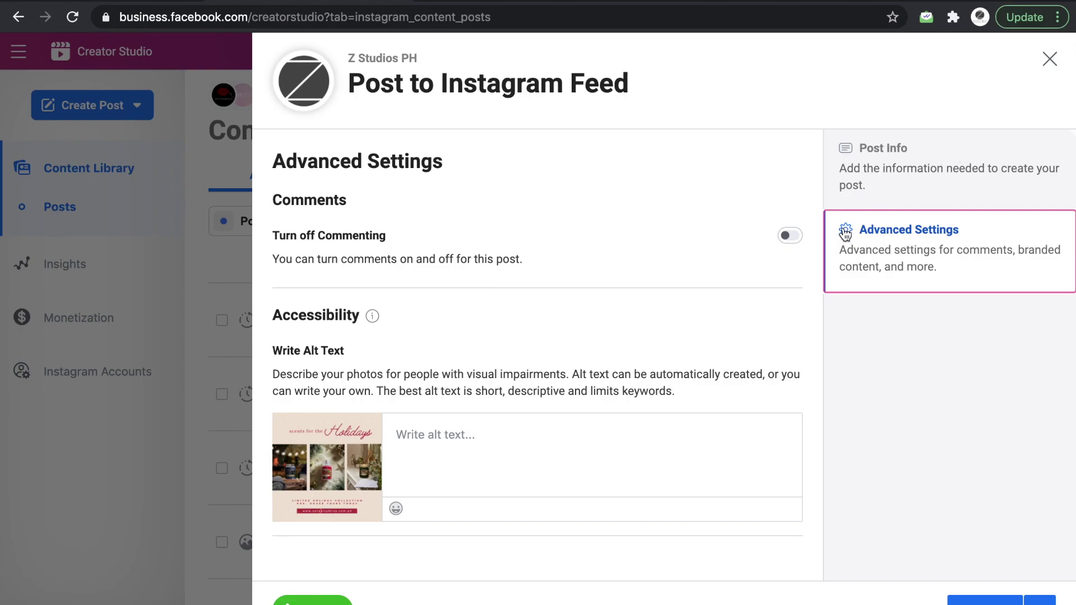
Step: Return to Post Info and scroll down to the holiday image and Post to Facebook section
{"action": "left_click", "coordinate": [893, 169]}
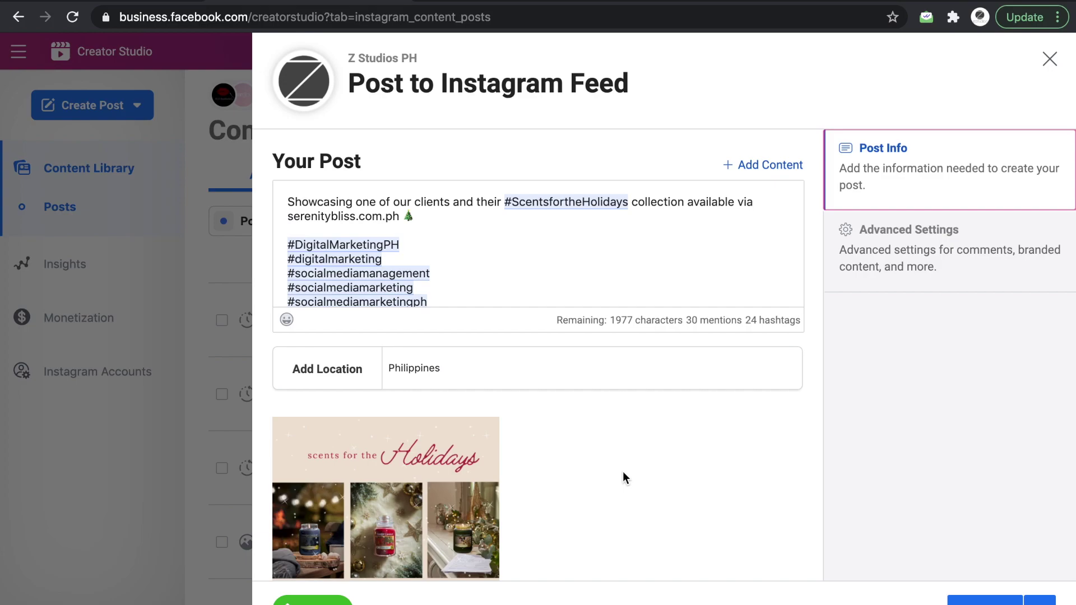
{"action": "scroll", "coordinate": [623, 472], "scroll_direction": "down", "scroll_amount": 4}
{"action": "scroll", "coordinate": [621, 474], "scroll_direction": "up", "scroll_amount": 4}
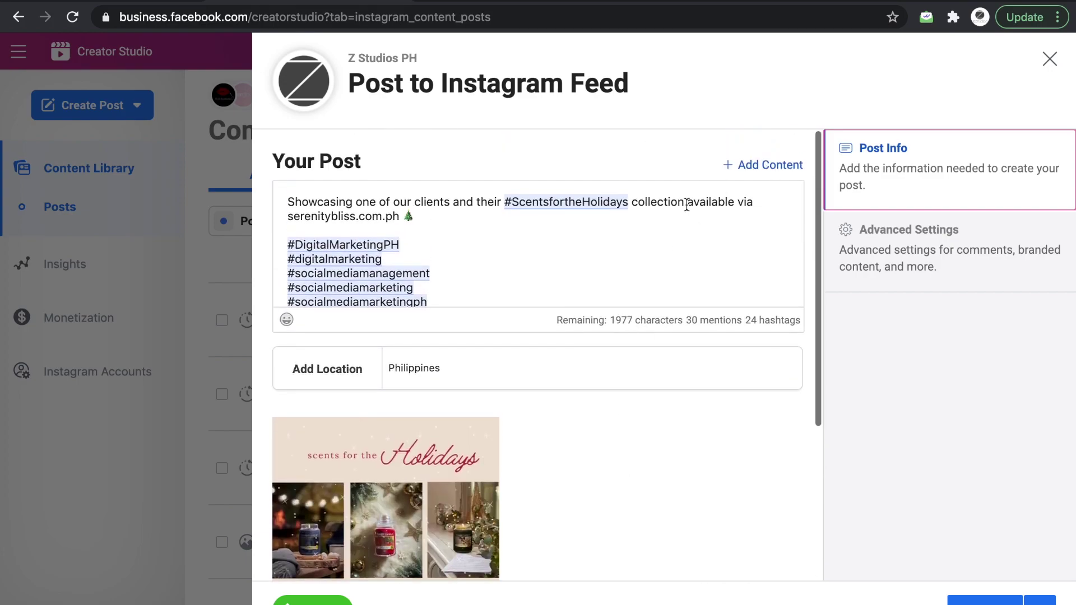
{"action": "scroll", "coordinate": [533, 499], "scroll_direction": "down", "scroll_amount": 4}
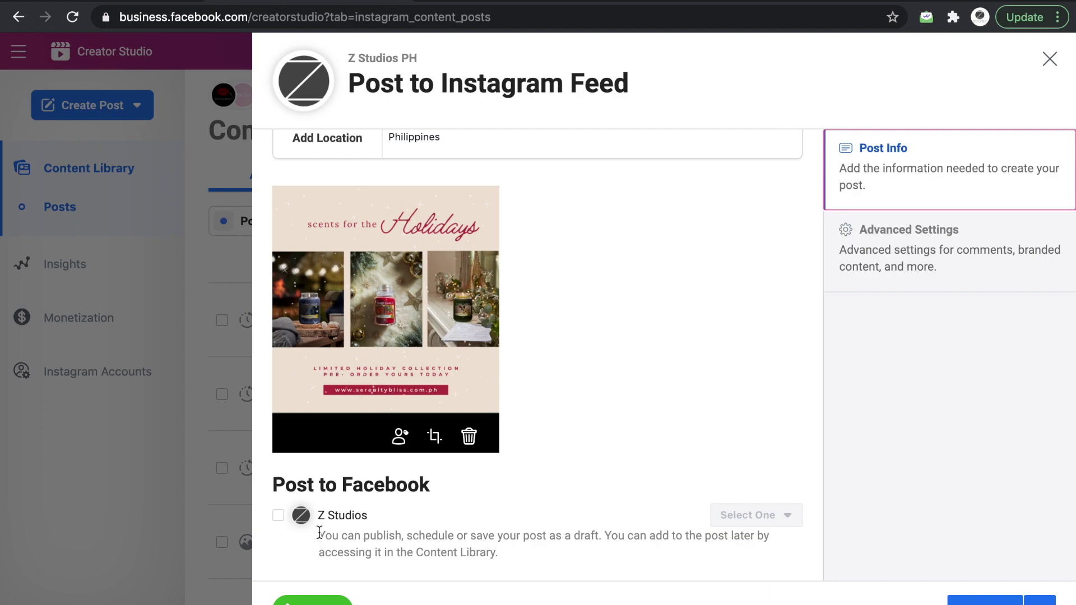
Step: Also post to the Z Studios Facebook page, scheduled for Dec 7, 2020 at 6:00 AM
{"action": "left_click", "coordinate": [278, 516]}
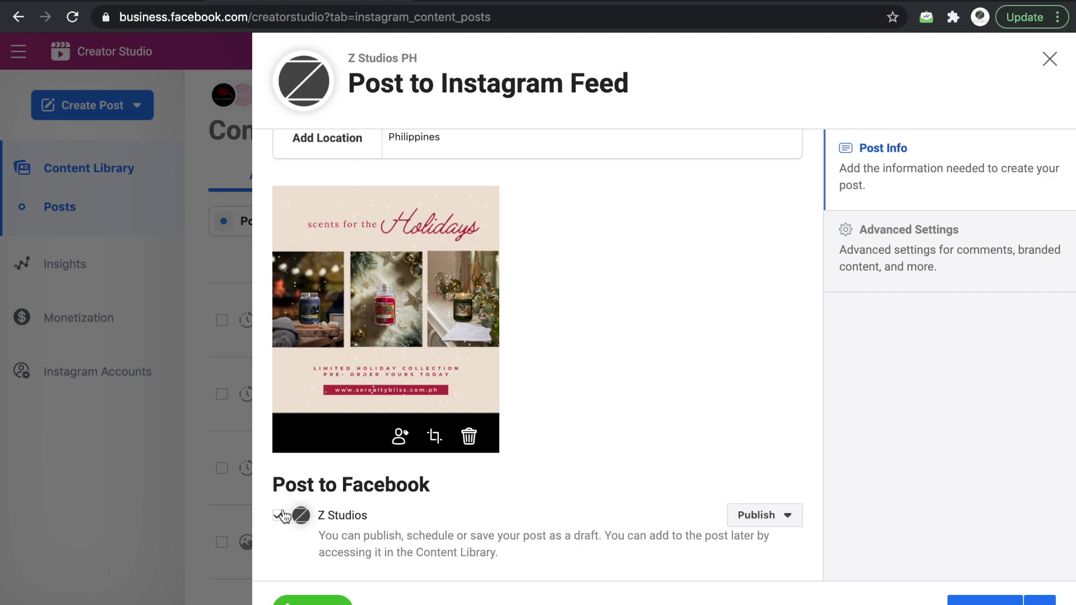
{"action": "left_click", "coordinate": [790, 514]}
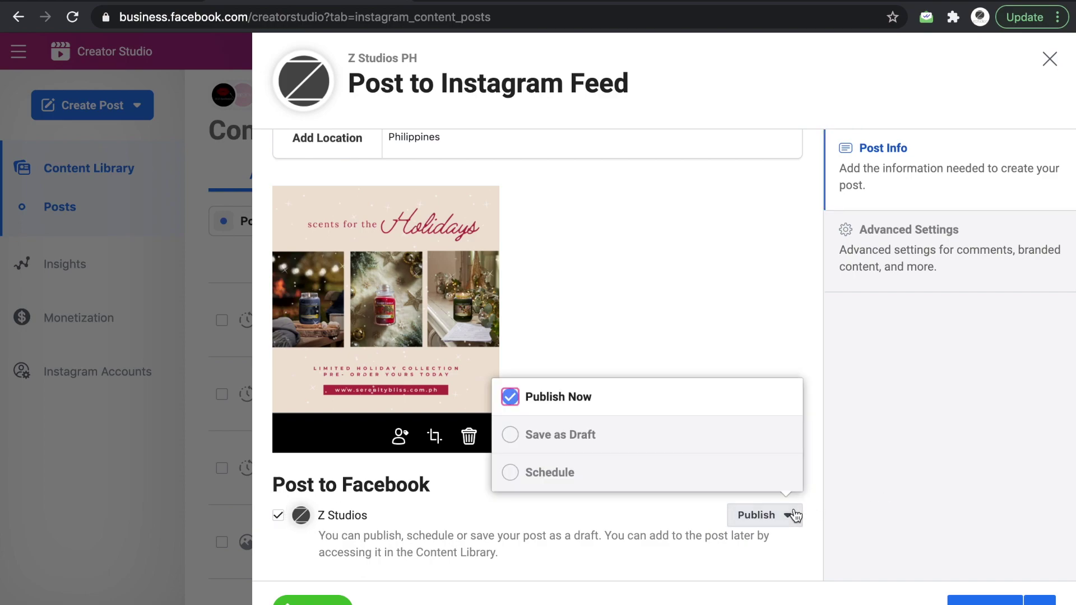
{"action": "left_click", "coordinate": [629, 474]}
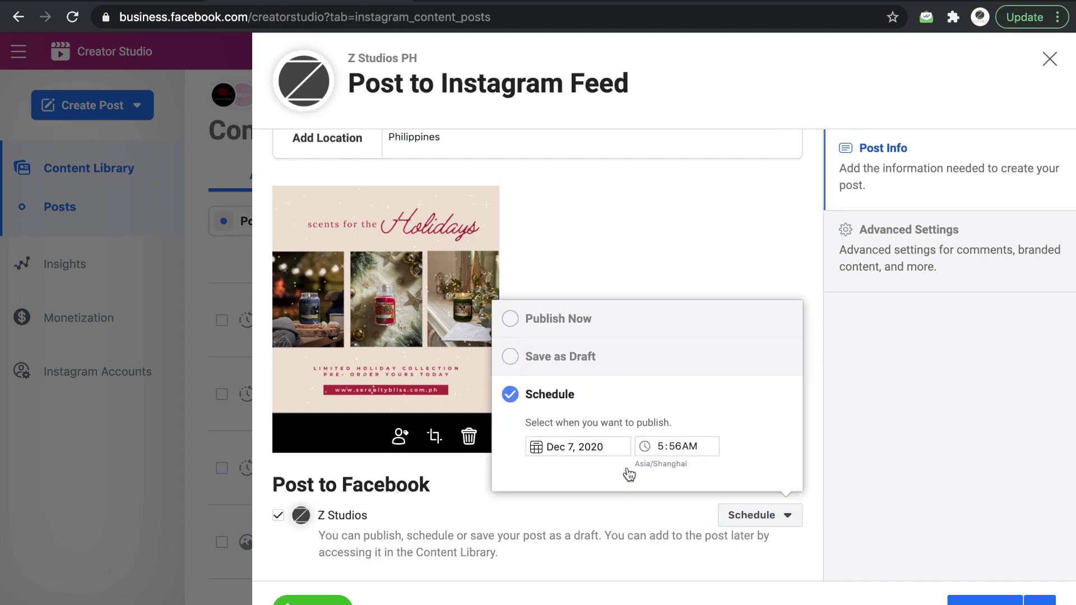
{"action": "left_click", "coordinate": [607, 449]}
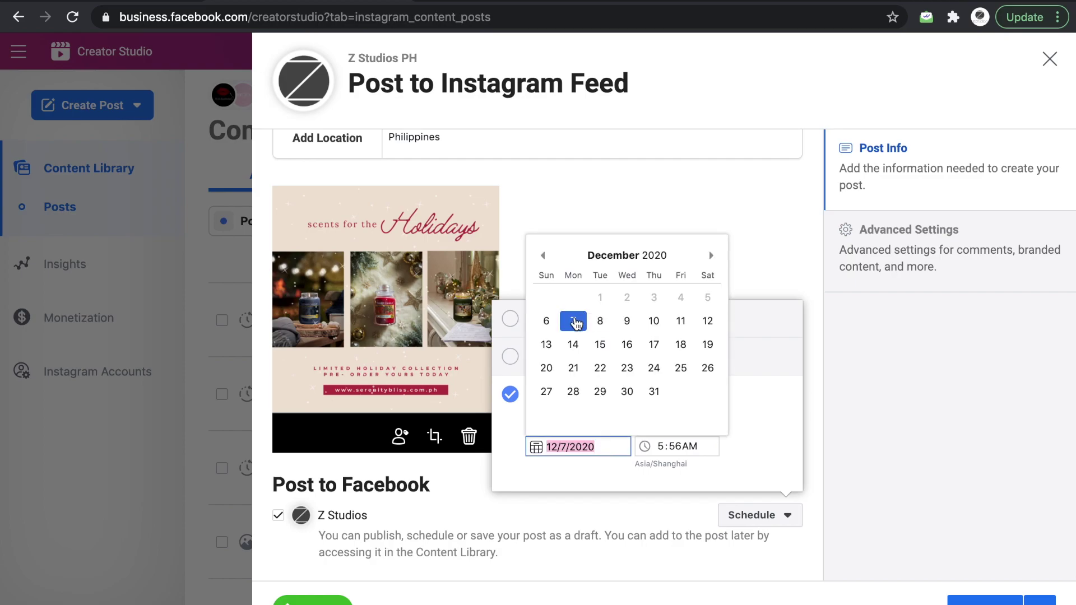
{"action": "left_click", "coordinate": [575, 323]}
{"action": "left_click", "coordinate": [658, 446]}
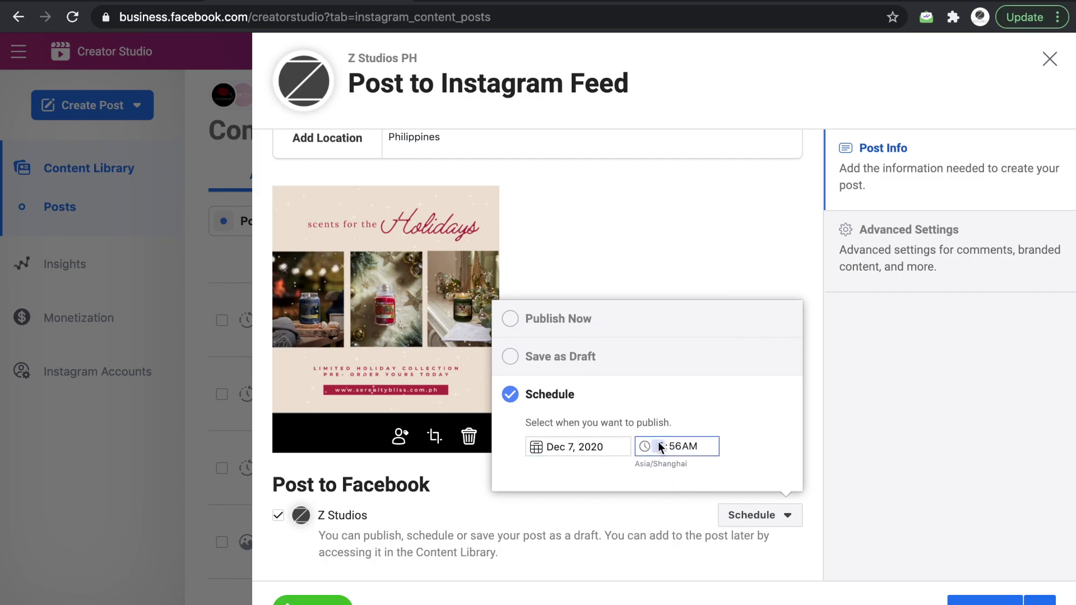
{"action": "type", "text": "600"}
{"action": "left_click", "coordinate": [1000, 557]}
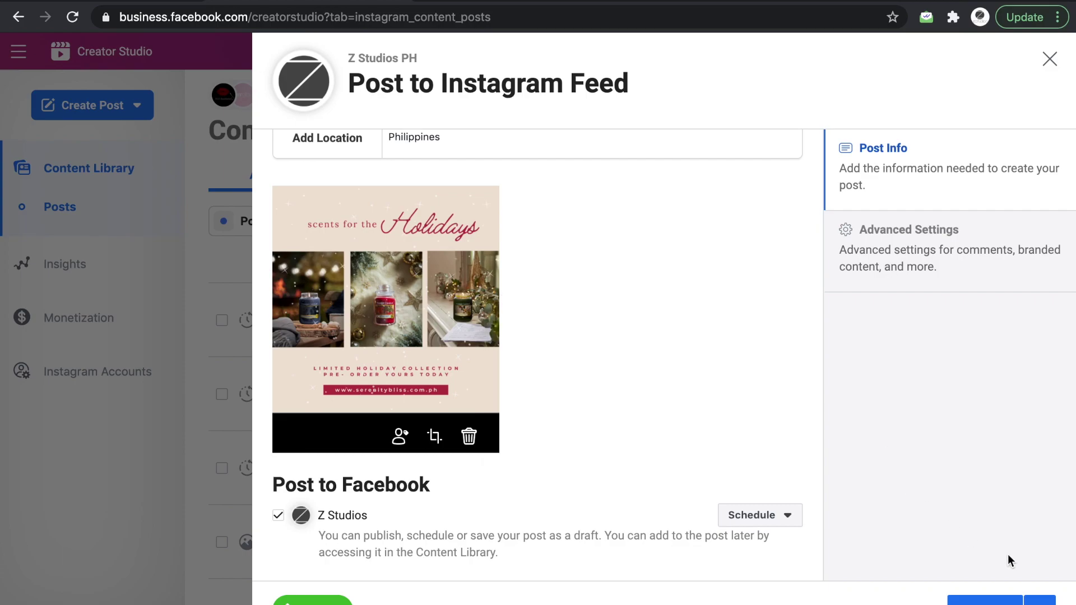
Step: Schedule the Instagram post for Dec 7 at 6:00 AM and confirm the schedule
{"action": "left_click", "coordinate": [1040, 599]}
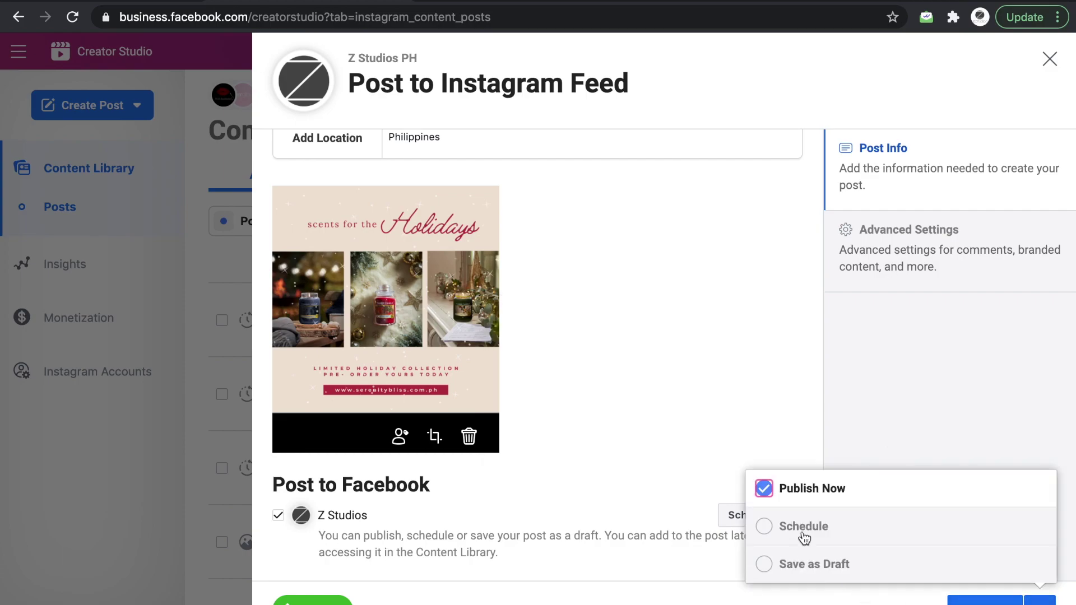
{"action": "left_click", "coordinate": [835, 537]}
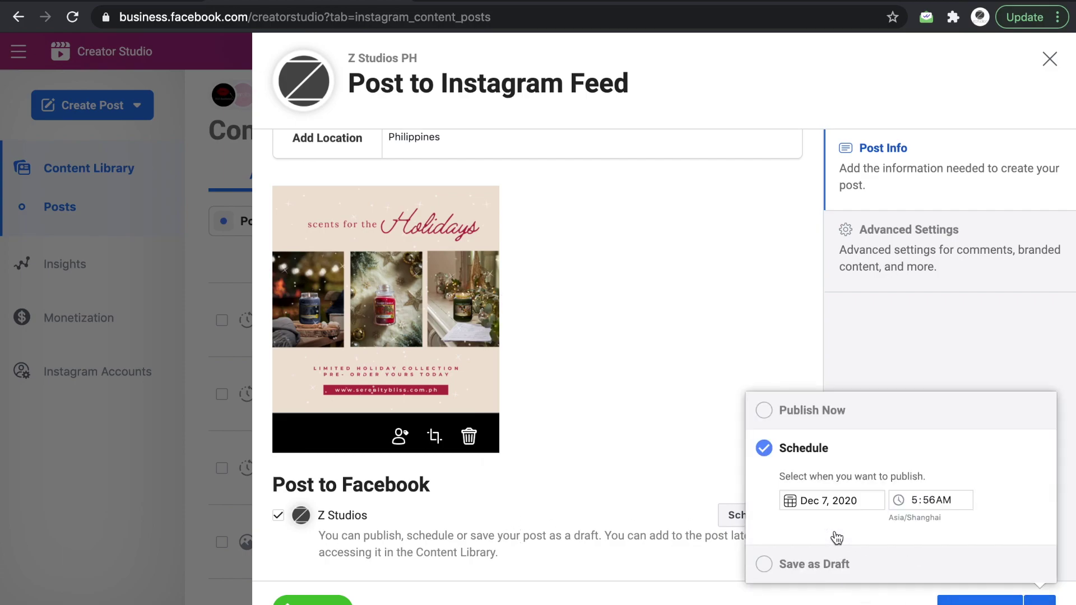
{"action": "left_click", "coordinate": [856, 497]}
{"action": "left_click", "coordinate": [833, 371]}
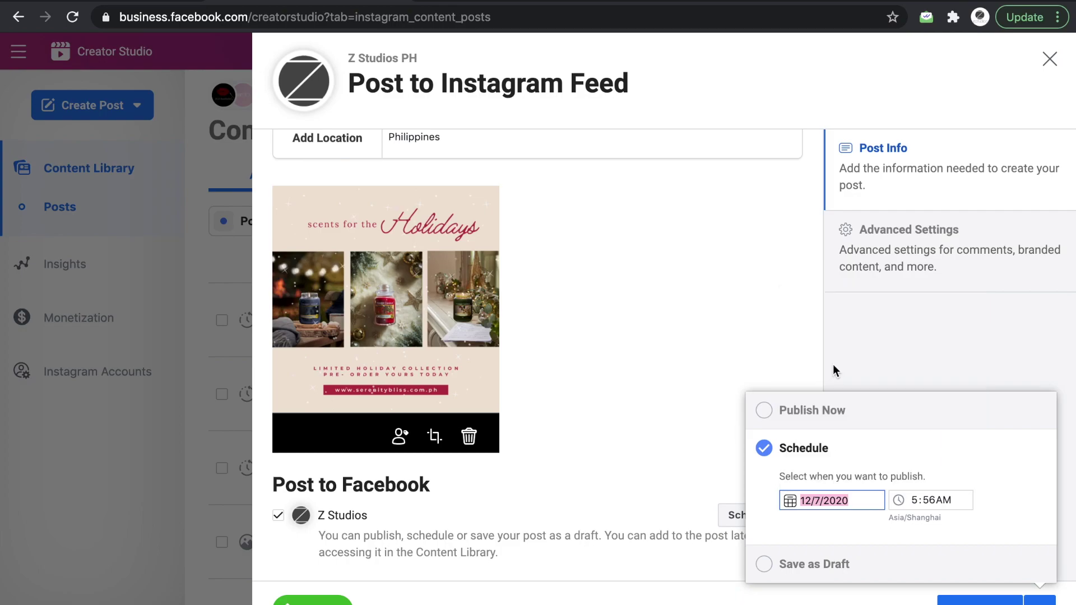
{"action": "left_click", "coordinate": [913, 500]}
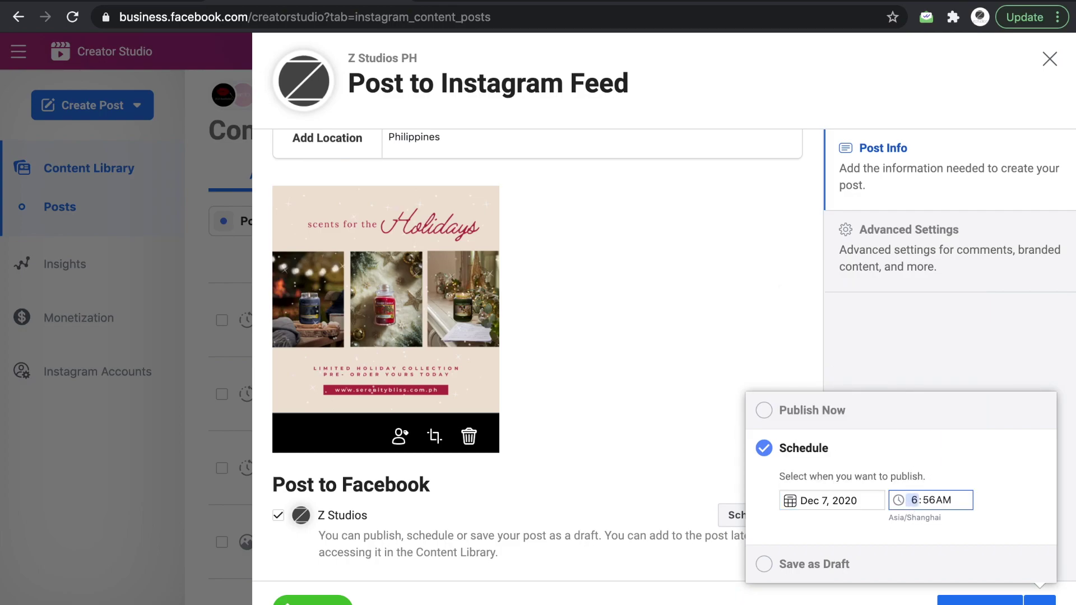
{"action": "key", "text": "Right"}
{"action": "type", "text": "00"}
{"action": "left_click", "coordinate": [945, 370]}
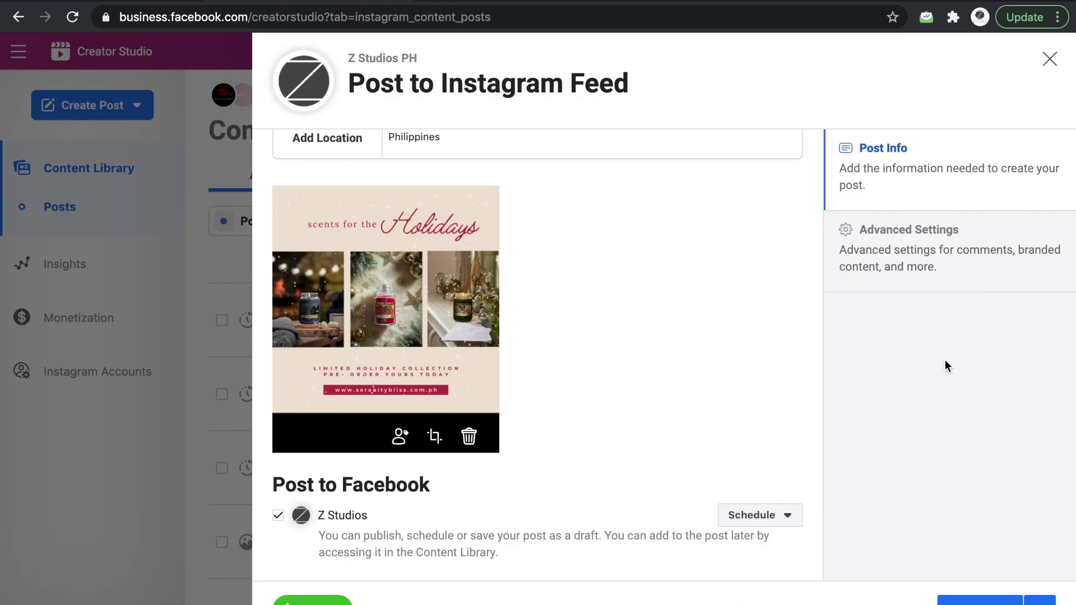
{"action": "left_click", "coordinate": [984, 601]}
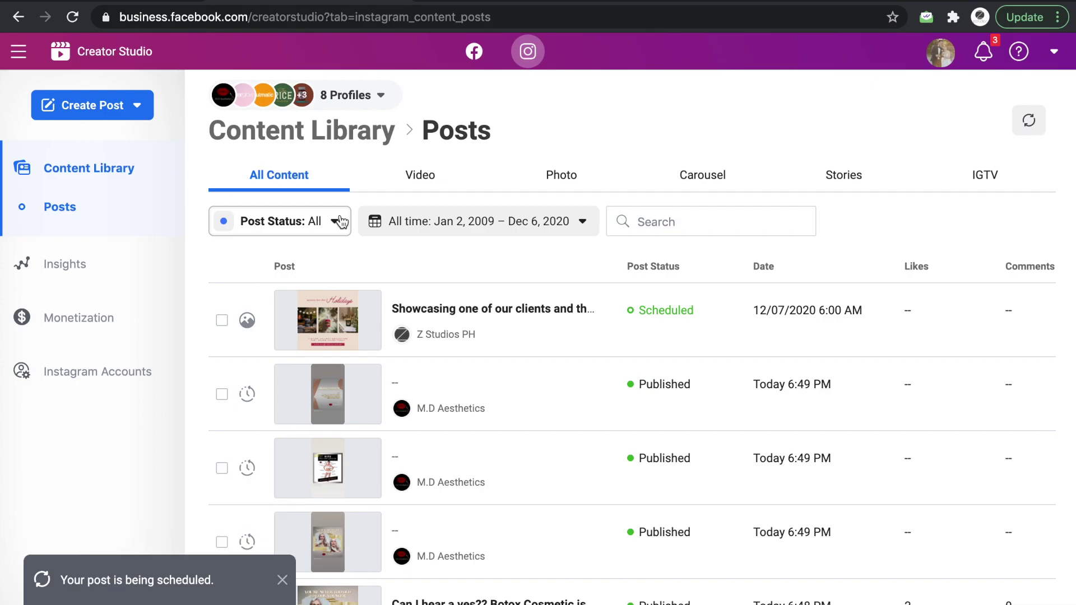
Step: Filter the Content Library to Scheduled posts and dismiss the two notifications
{"action": "left_click", "coordinate": [339, 221]}
{"action": "left_click", "coordinate": [282, 319]}
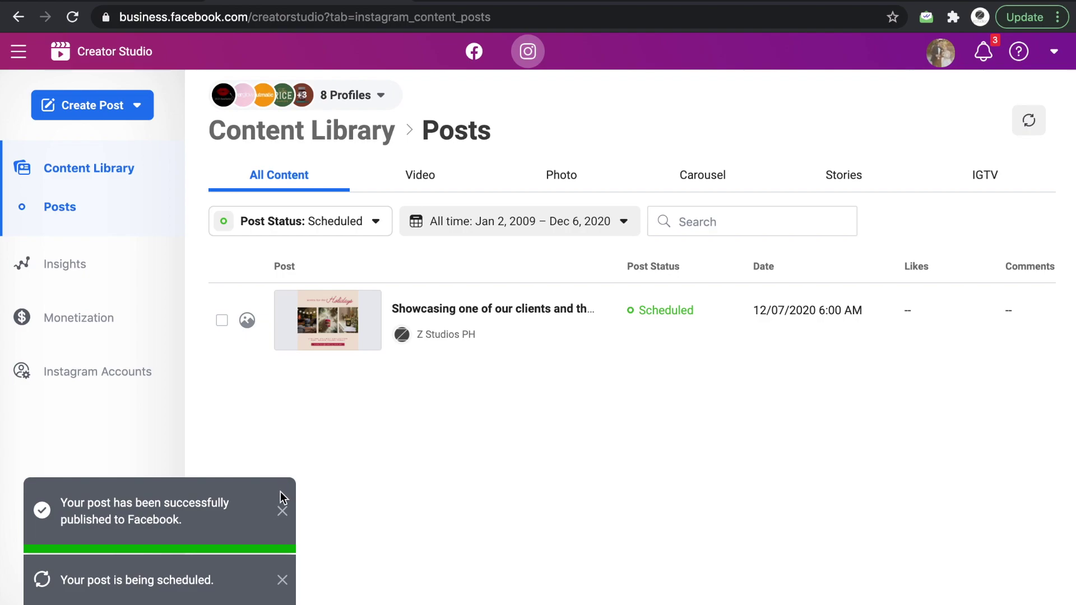
{"action": "left_click", "coordinate": [281, 511]}
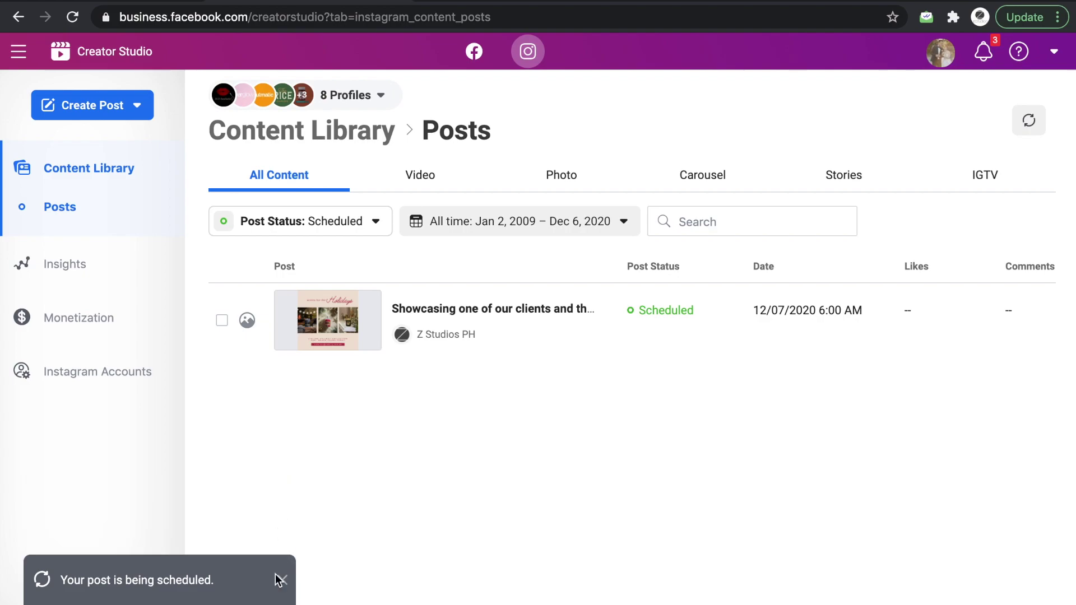
{"action": "left_click", "coordinate": [280, 580]}
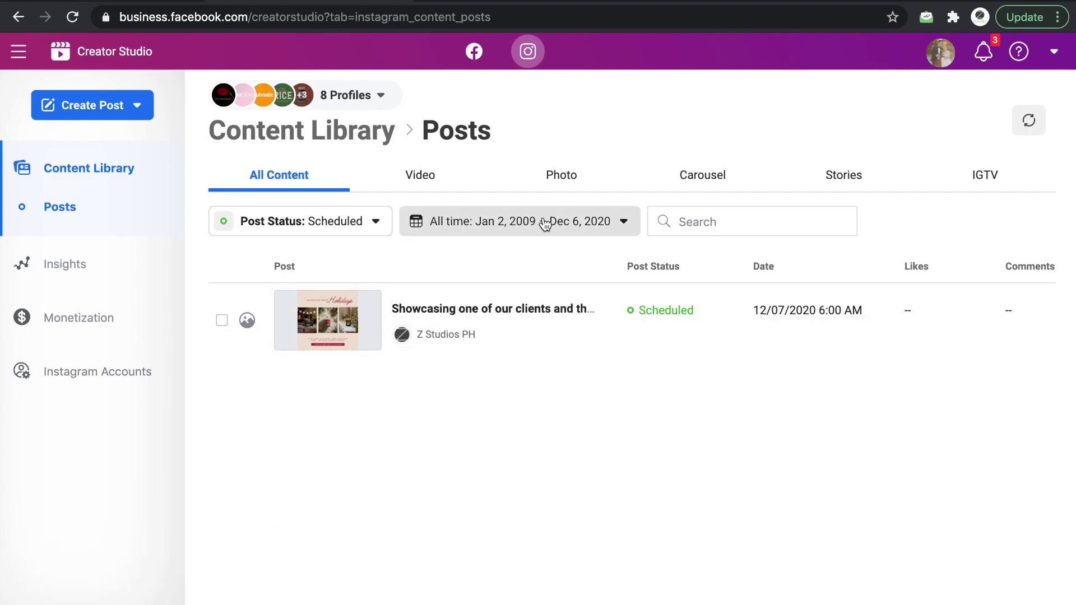
Step: Switch the filter to Published posts, scroll the list, and show only Video posts
{"action": "left_click", "coordinate": [376, 229]}
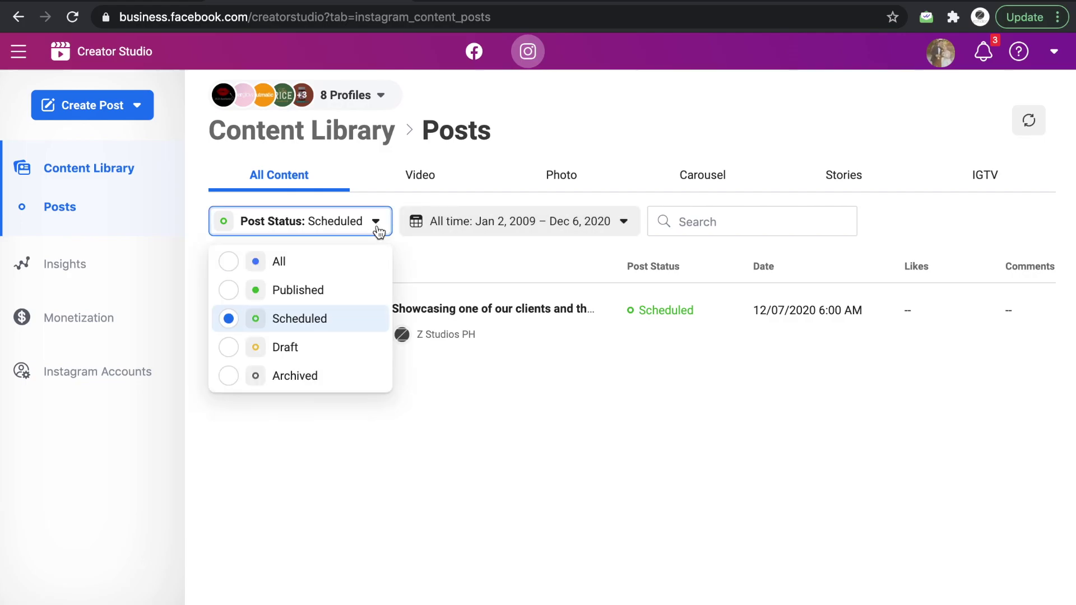
{"action": "left_click", "coordinate": [321, 288]}
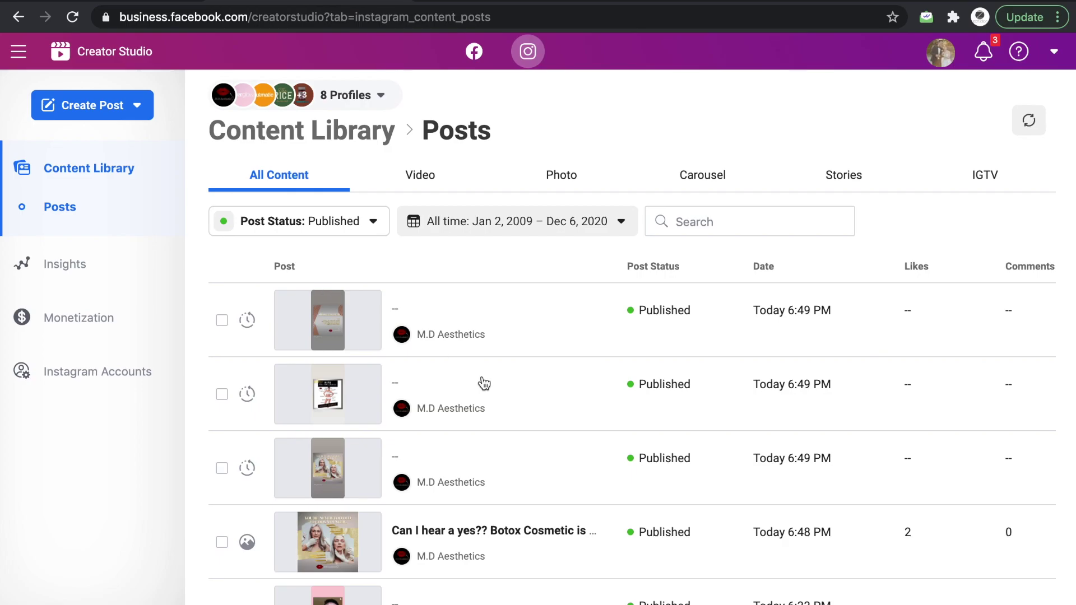
{"action": "scroll", "coordinate": [516, 433], "scroll_direction": "down", "scroll_amount": 8}
{"action": "scroll", "coordinate": [516, 434], "scroll_direction": "down", "scroll_amount": 1}
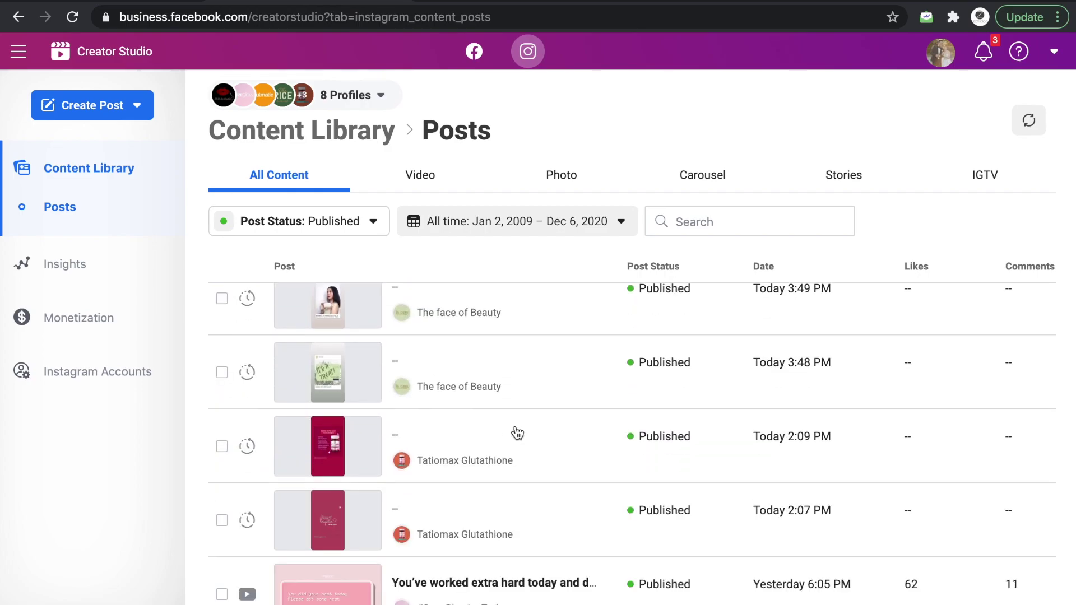
{"action": "scroll", "coordinate": [516, 433], "scroll_direction": "down", "scroll_amount": 8}
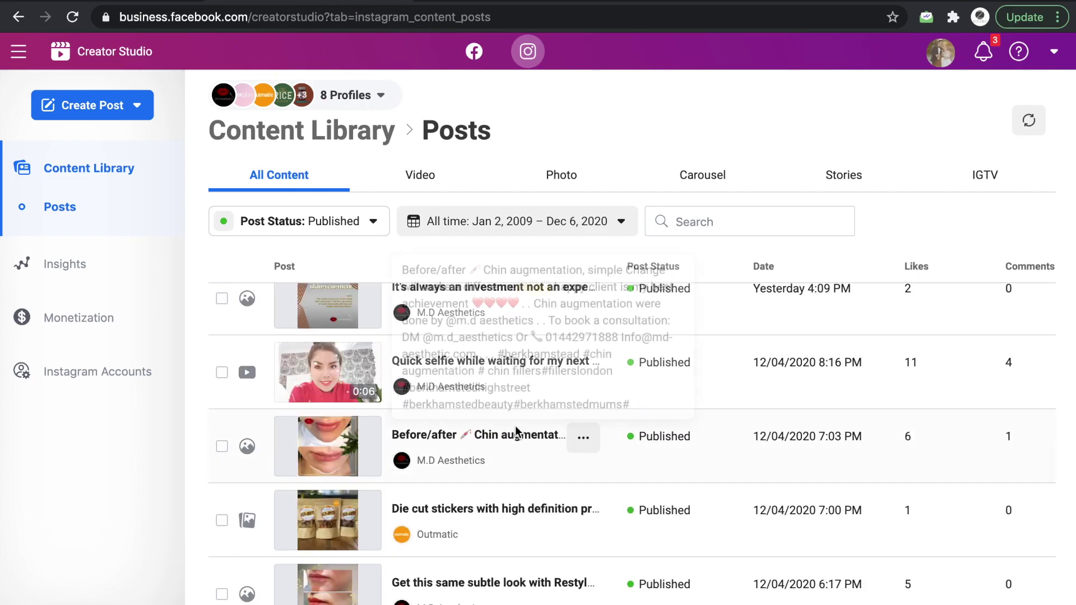
{"action": "scroll", "coordinate": [494, 505], "scroll_direction": "down", "scroll_amount": 10}
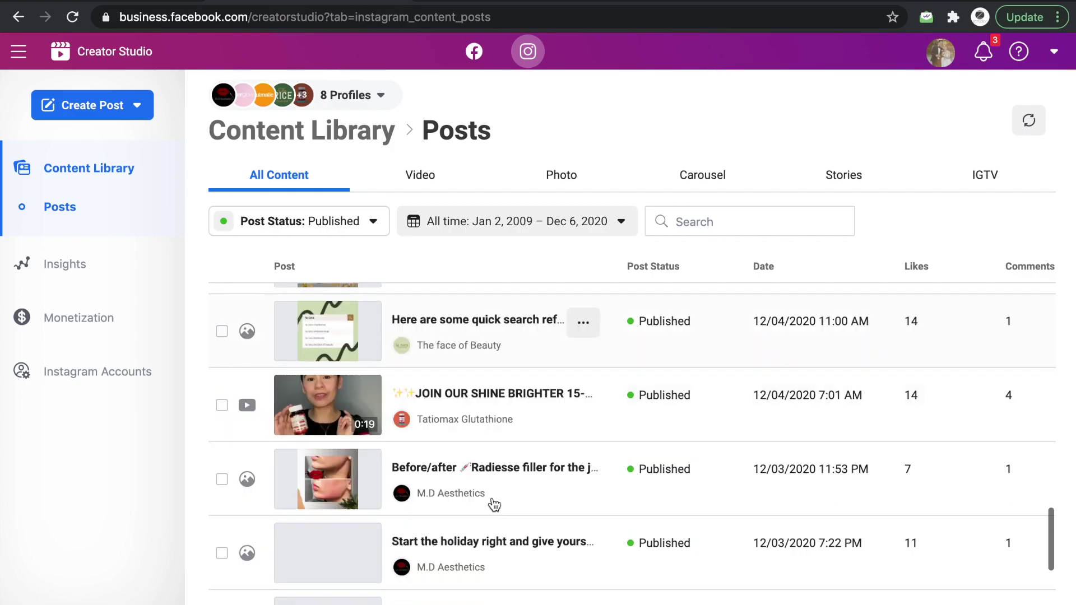
{"action": "scroll", "coordinate": [494, 504], "scroll_direction": "down", "scroll_amount": 4}
{"action": "left_click", "coordinate": [372, 221]}
{"action": "left_click", "coordinate": [581, 111]}
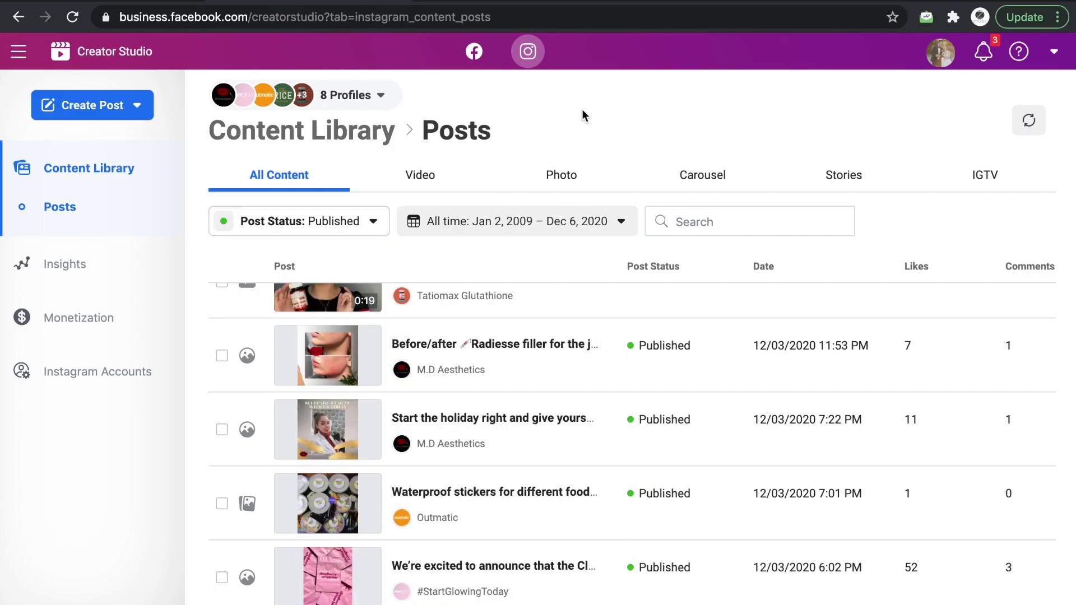
{"action": "left_click", "coordinate": [415, 185]}
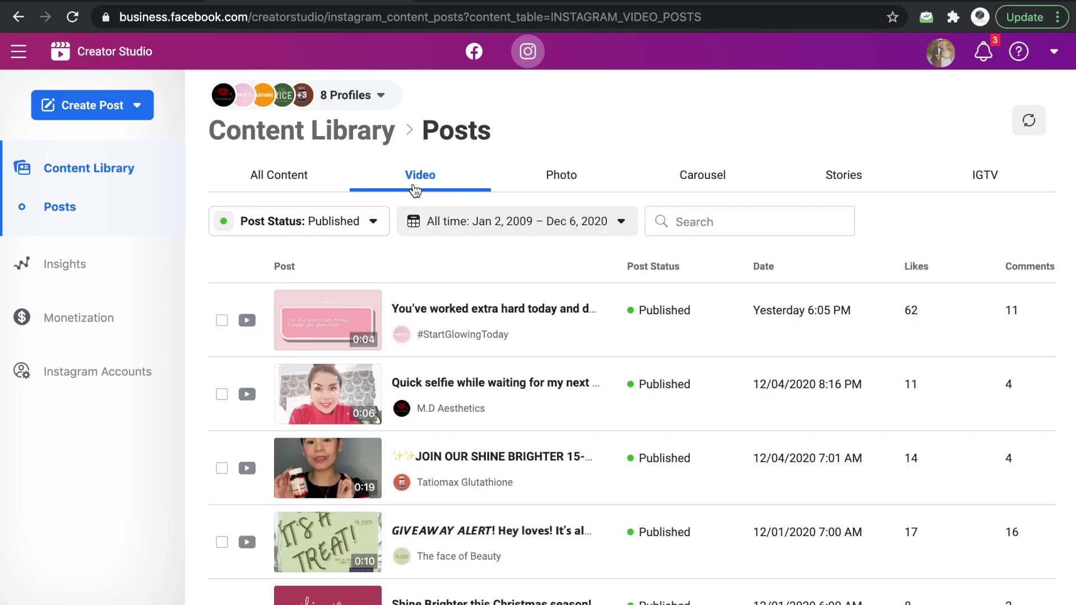
Step: Filter the Content Library to photo posts, then to carousel posts and scroll through them
{"action": "left_click", "coordinate": [569, 180]}
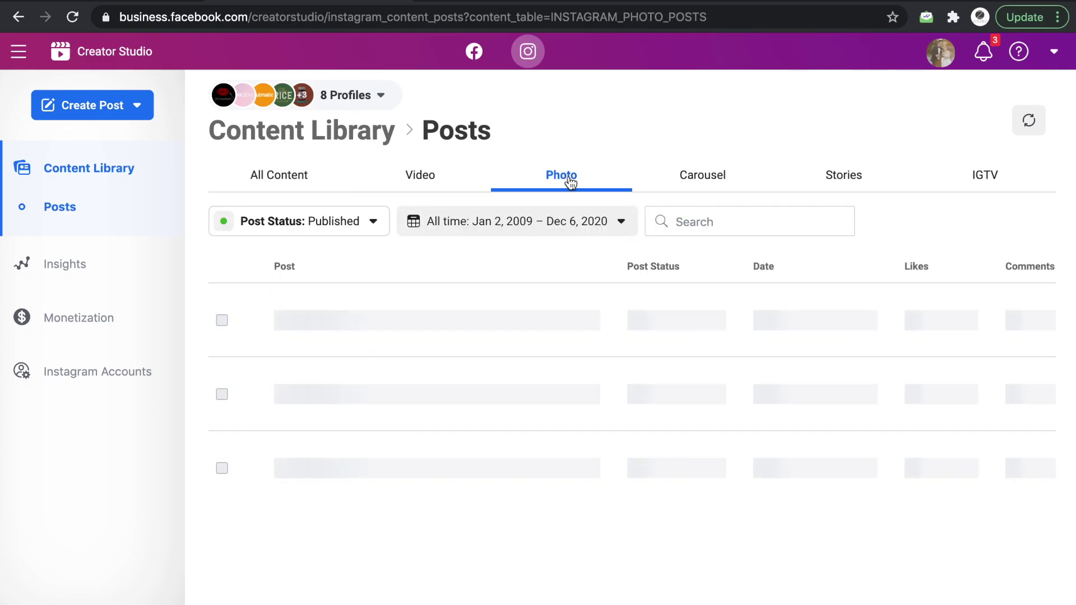
{"action": "left_click", "coordinate": [667, 185]}
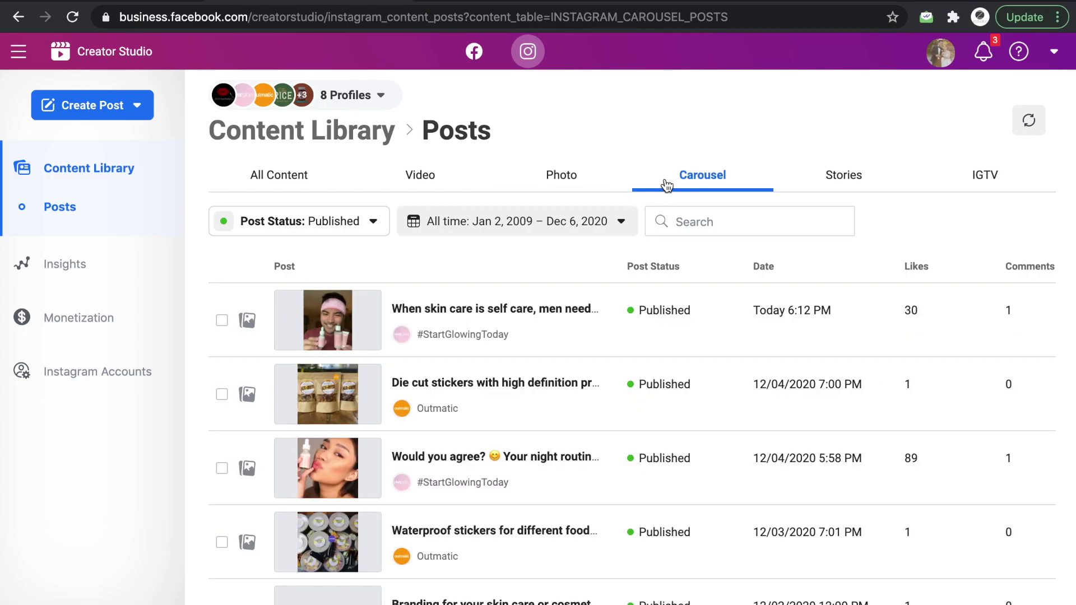
{"action": "mouse_move", "coordinate": [752, 328]}
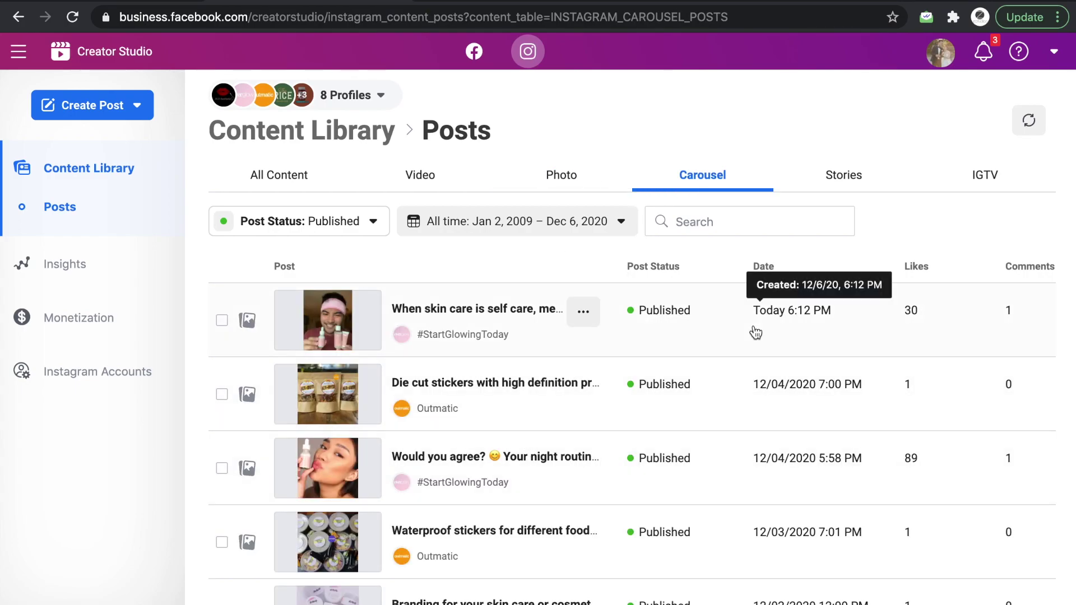
{"action": "scroll", "coordinate": [588, 398], "scroll_direction": "down", "scroll_amount": 4}
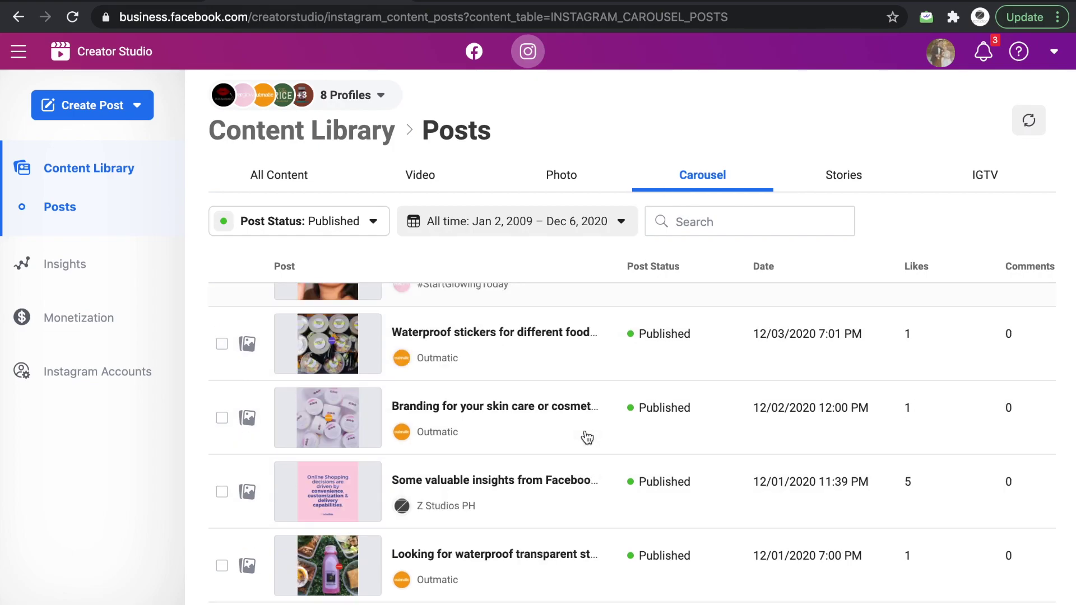
{"action": "scroll", "coordinate": [587, 437], "scroll_direction": "up", "scroll_amount": 4}
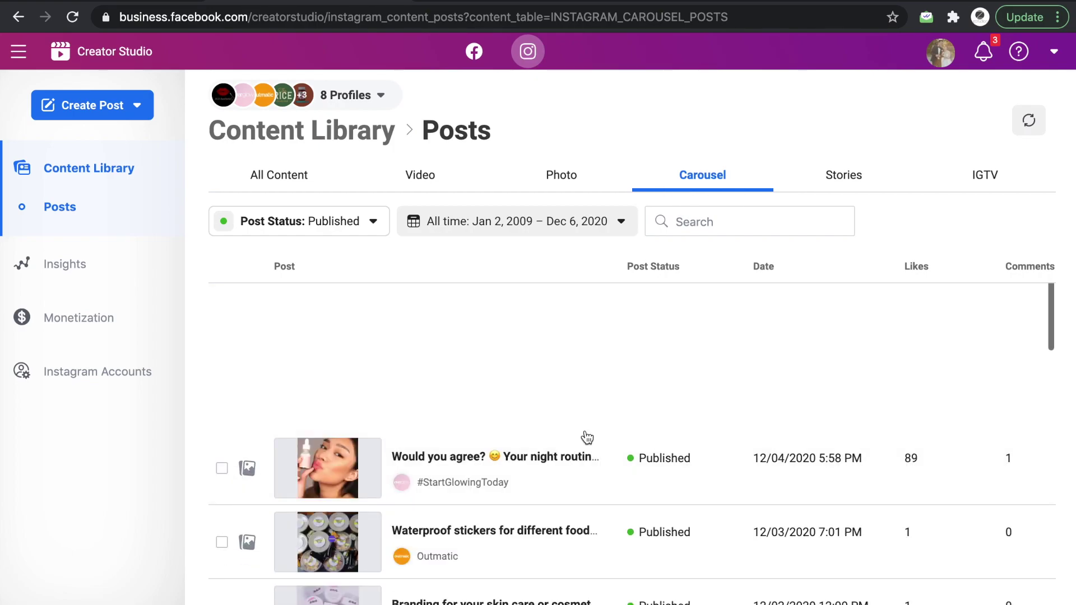
Step: Browse the story posts, check IGTV posts (no results), then go to Instagram Accounts
{"action": "left_click", "coordinate": [846, 188]}
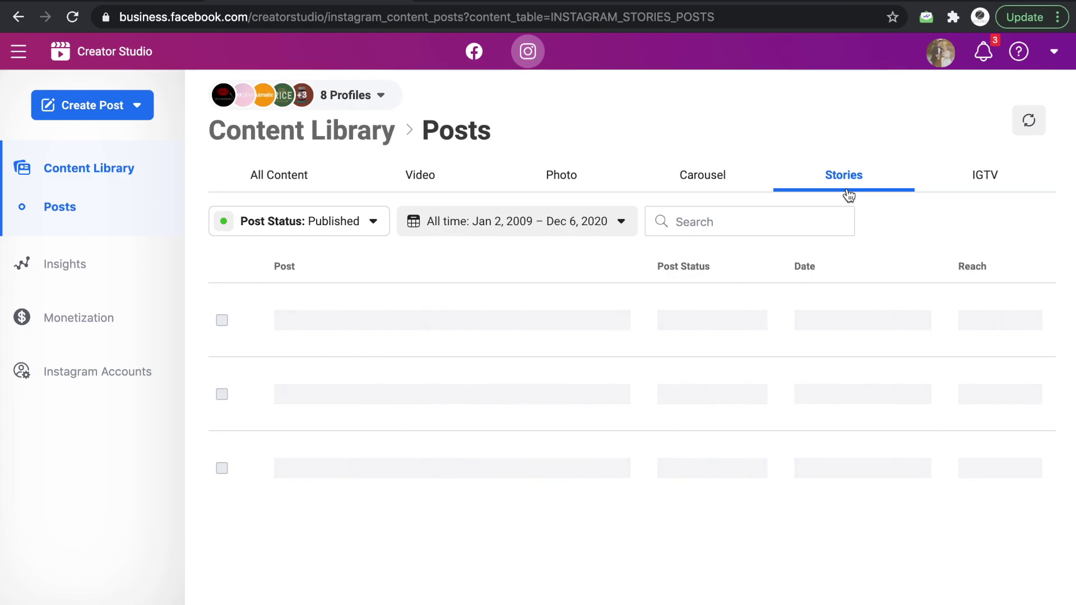
{"action": "scroll", "coordinate": [561, 380], "scroll_direction": "down", "scroll_amount": 5}
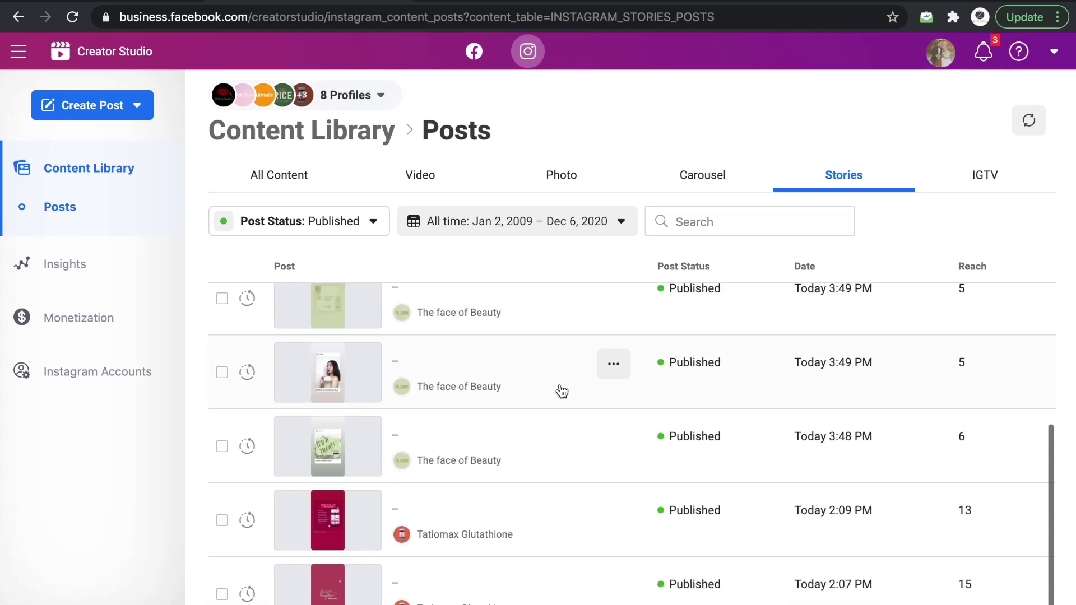
{"action": "left_click", "coordinate": [986, 176]}
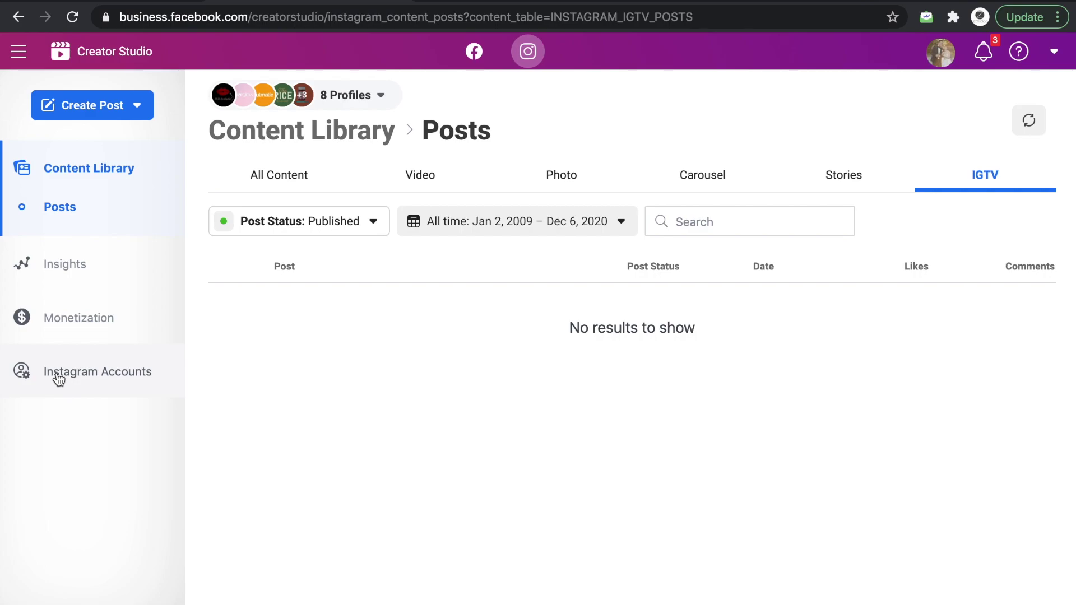
{"action": "left_click", "coordinate": [59, 379]}
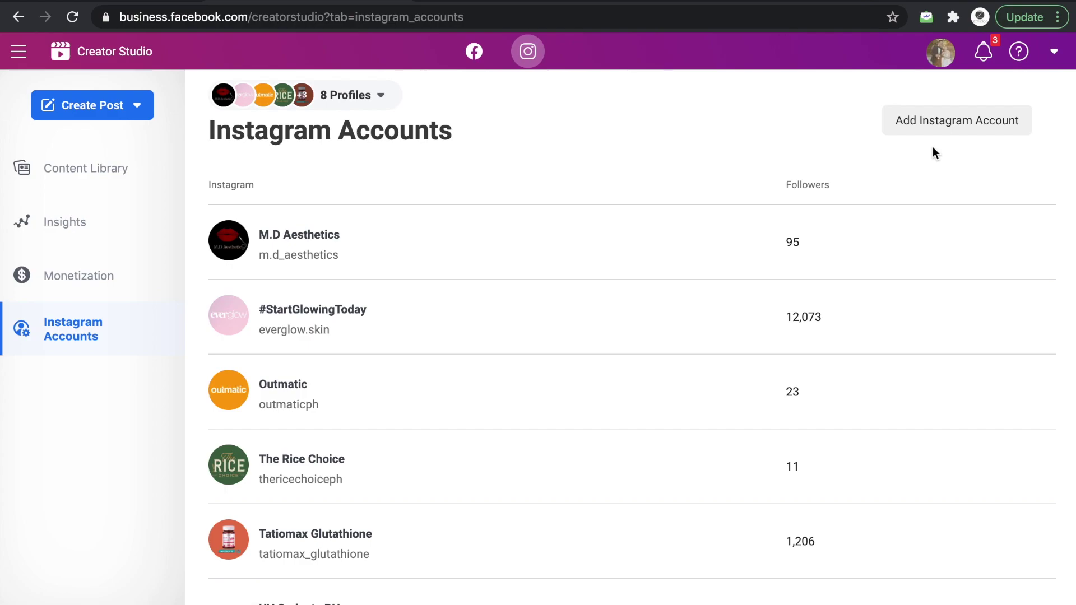
Step: Scroll through all eight connected Instagram accounts and their follower counts, including Z Studios PH
{"action": "scroll", "coordinate": [602, 512], "scroll_direction": "down", "scroll_amount": 3}
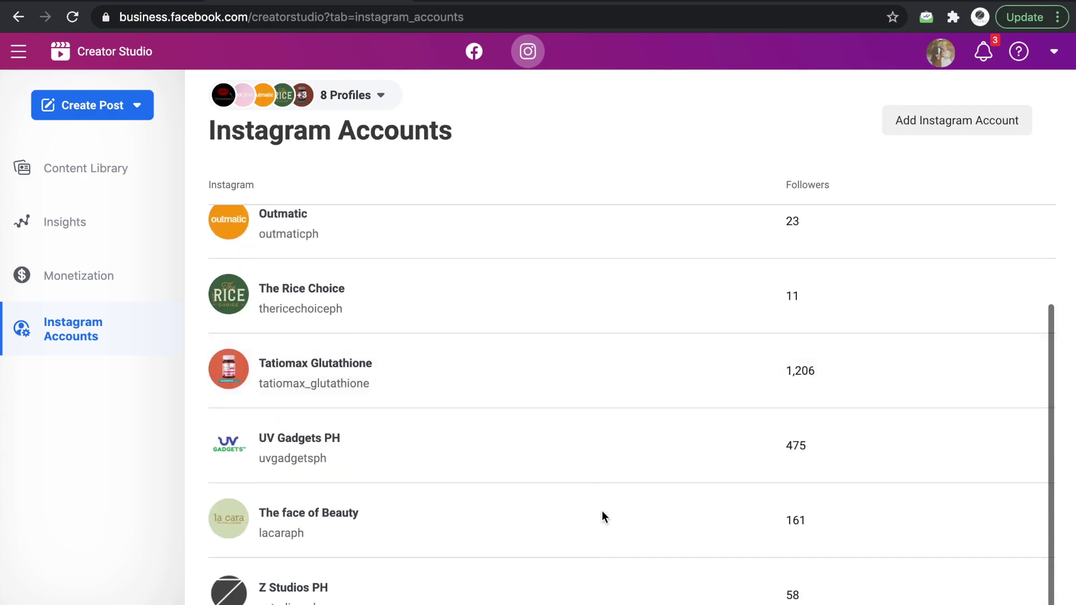